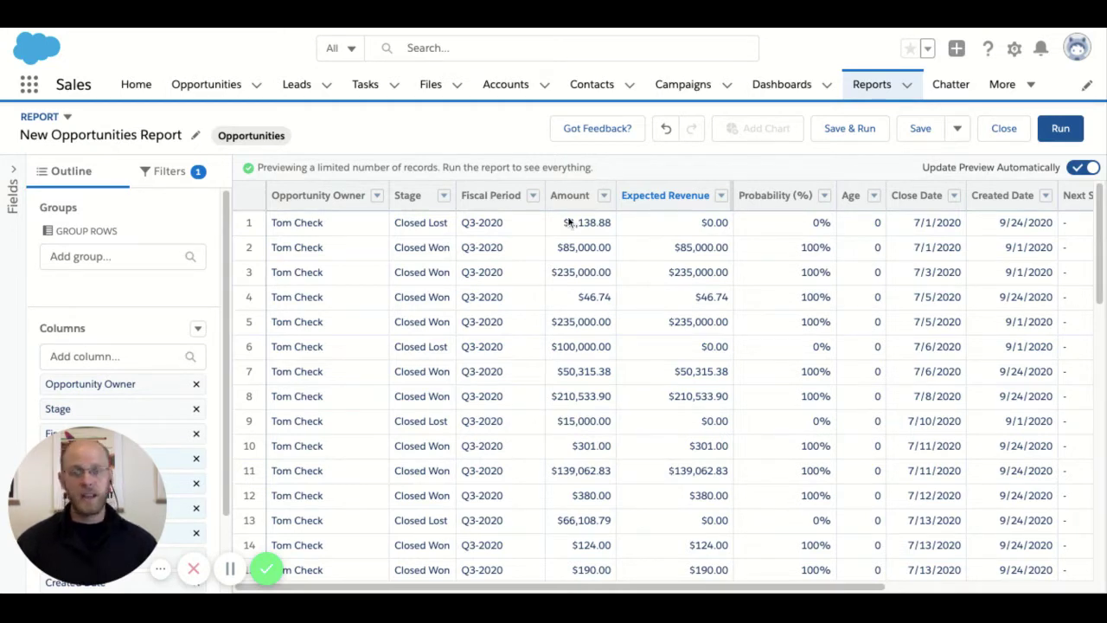
pyautogui.click(653, 190)
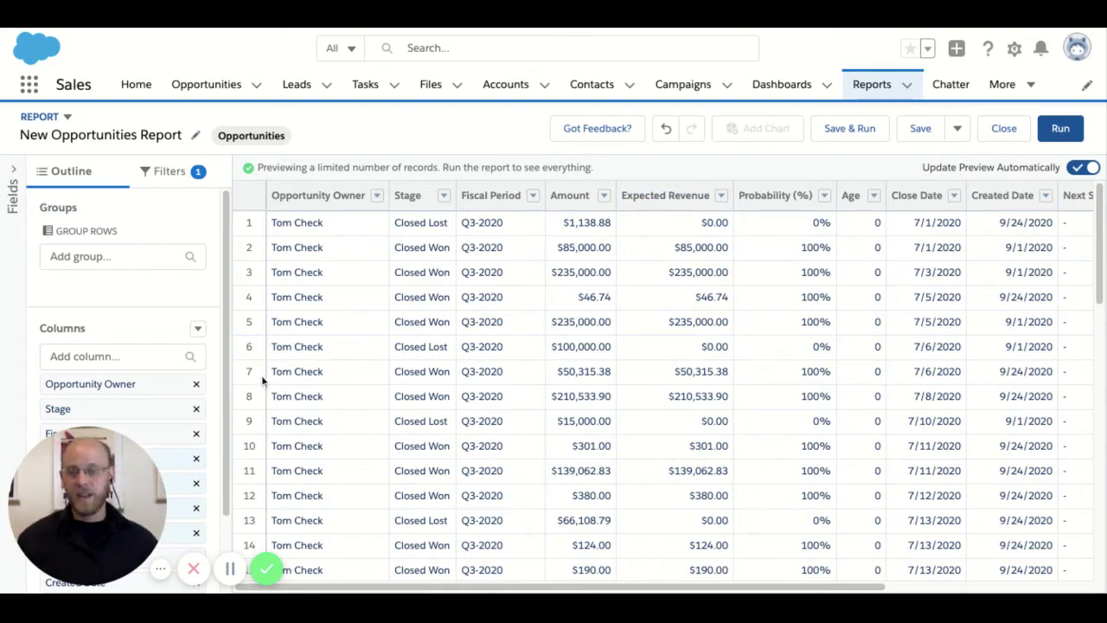
# Step: Add a bucket column based on the Amount field and name it Donation Size
pyautogui.click(199, 330)
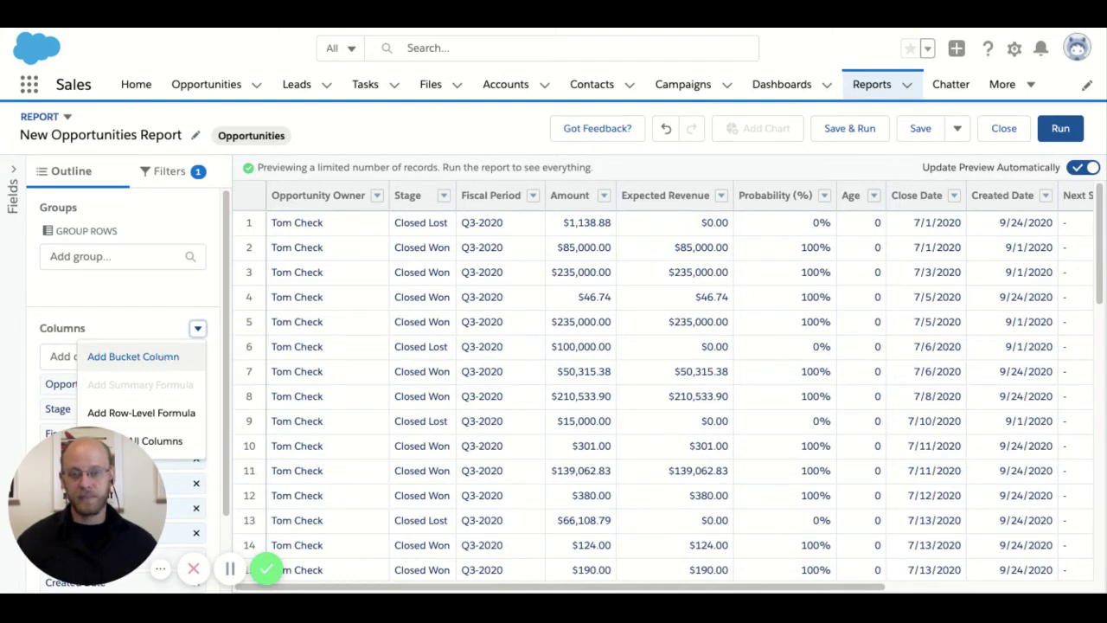
pyautogui.click(133, 357)
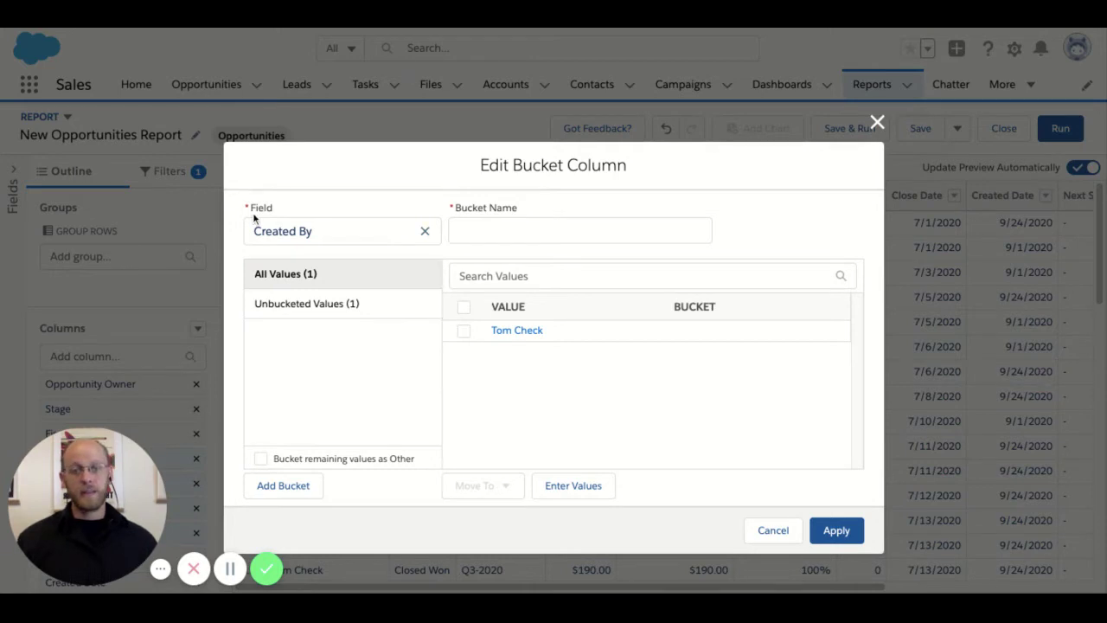
pyautogui.click(423, 233)
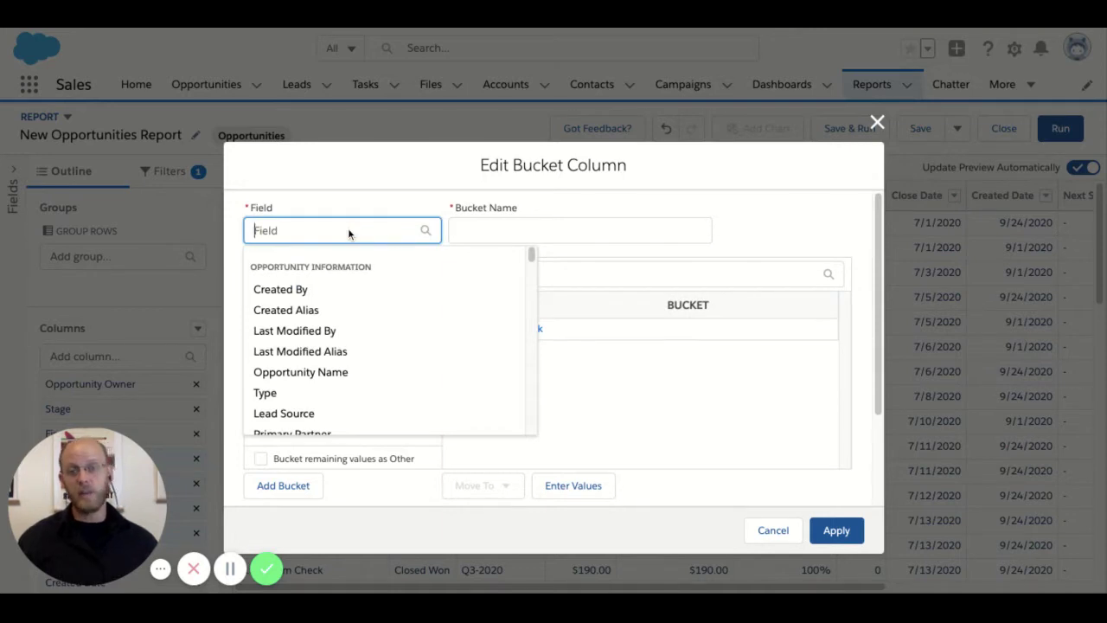
pyautogui.write('Amount')
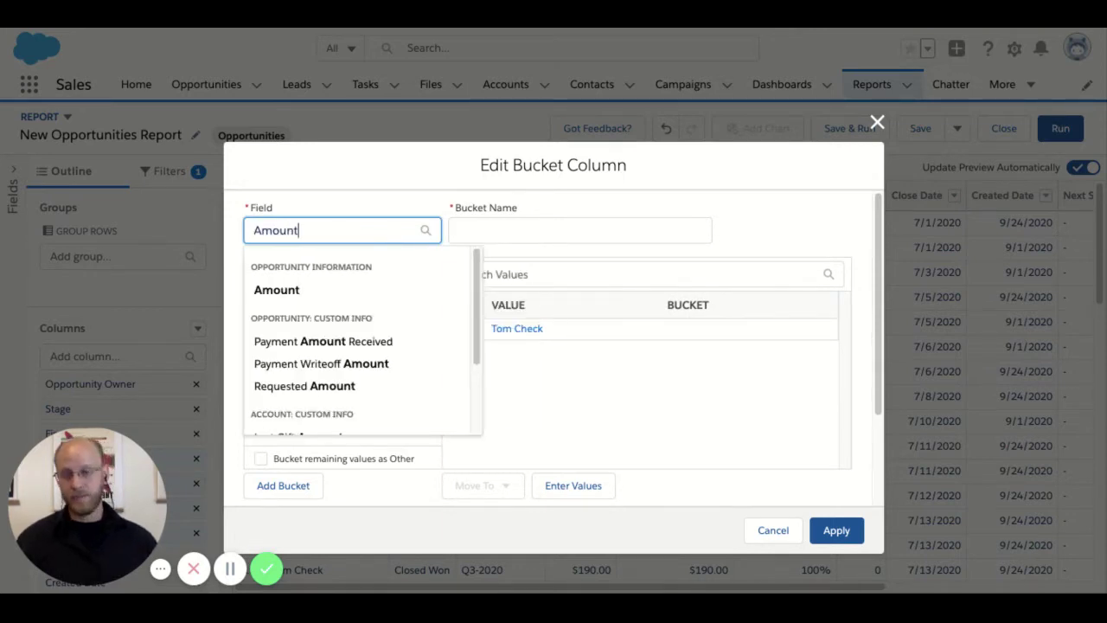
pyautogui.click(294, 289)
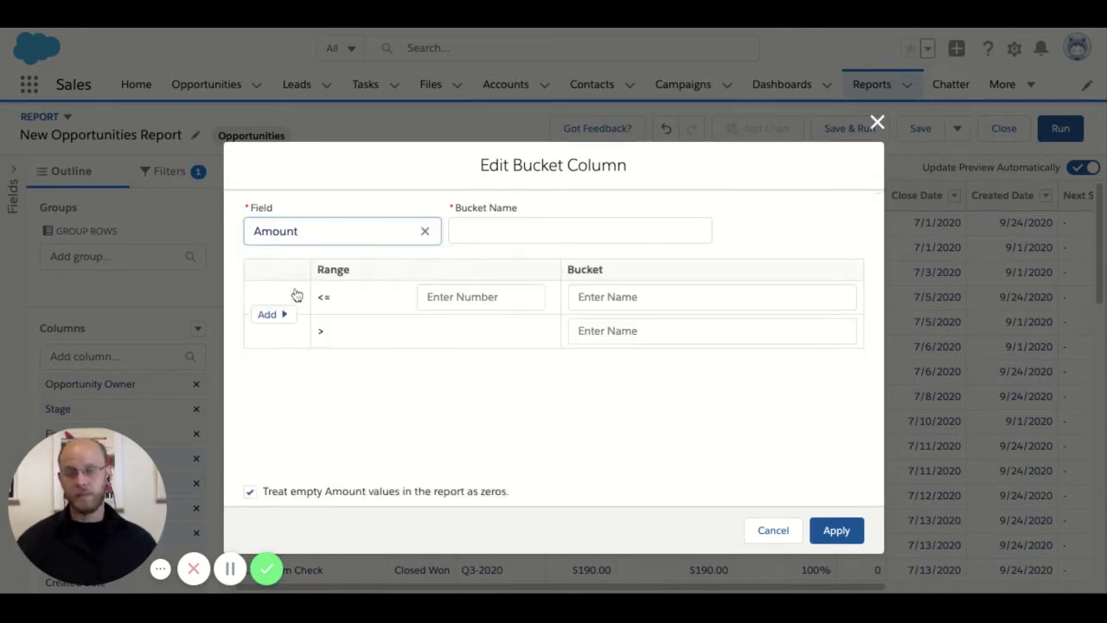
pyautogui.click(490, 233)
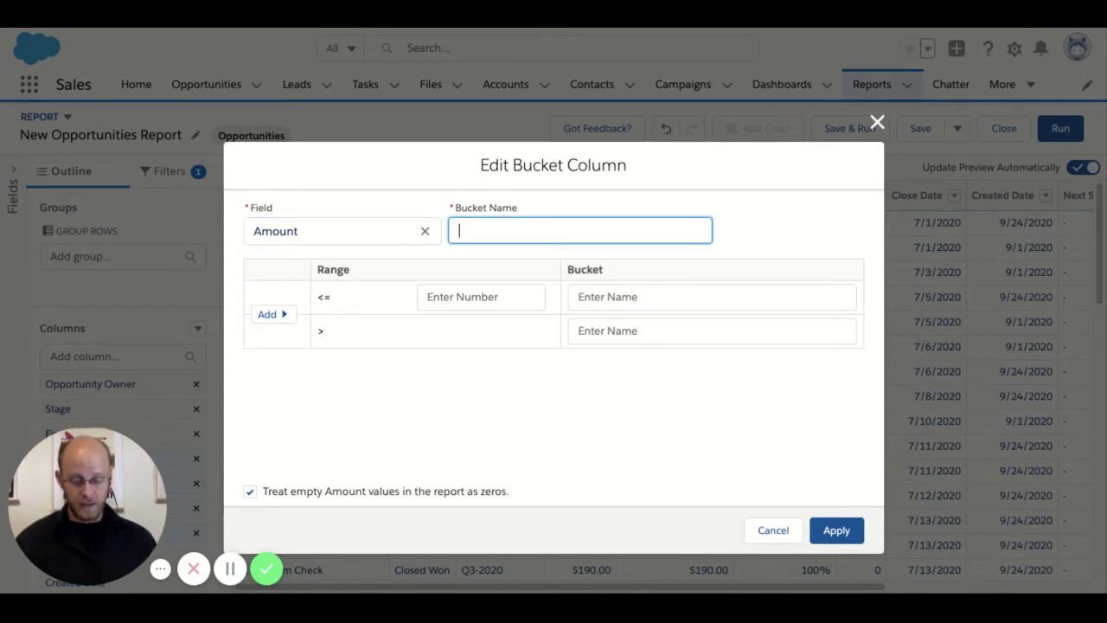
pyautogui.write('Donation ')
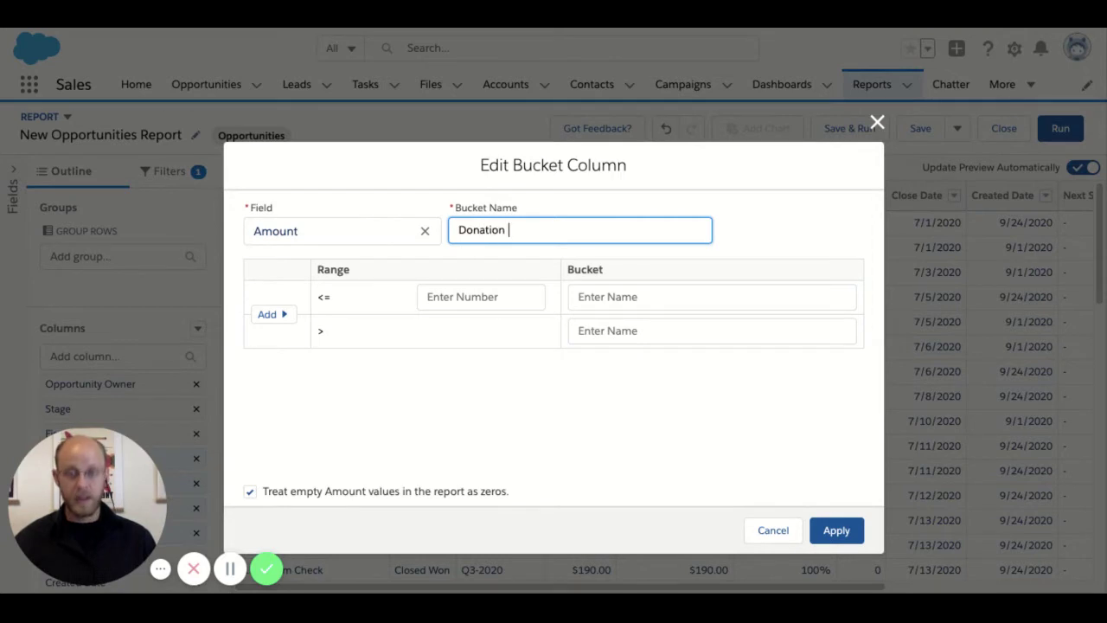
pyautogui.write('Size')
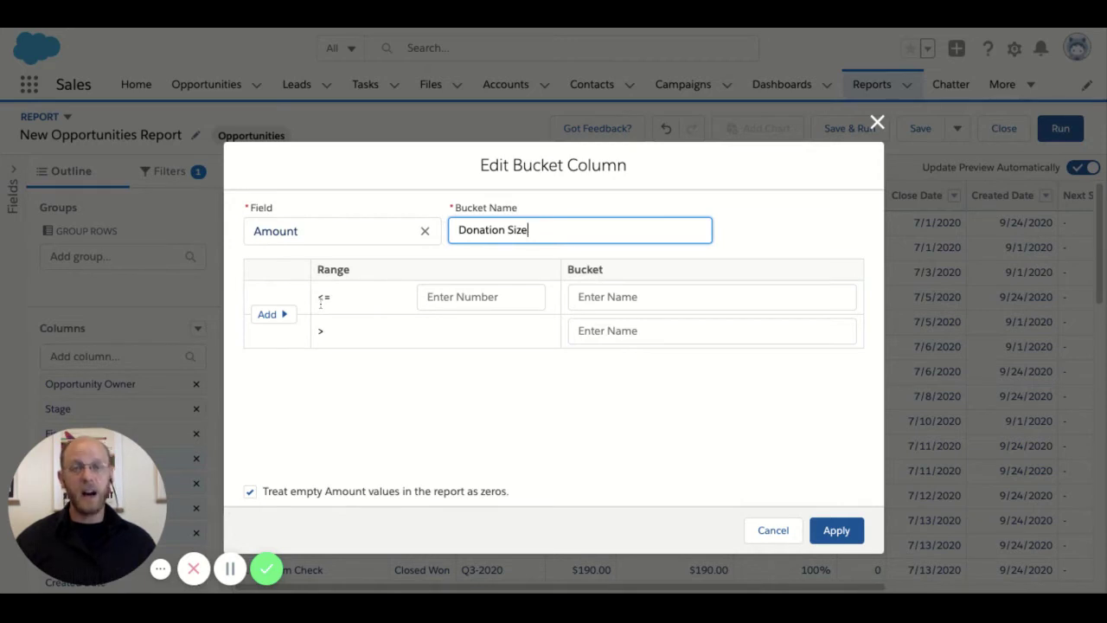
# Step: Define the lowest bucket range as up to 100000 and name it Small Deal
pyautogui.click(440, 300)
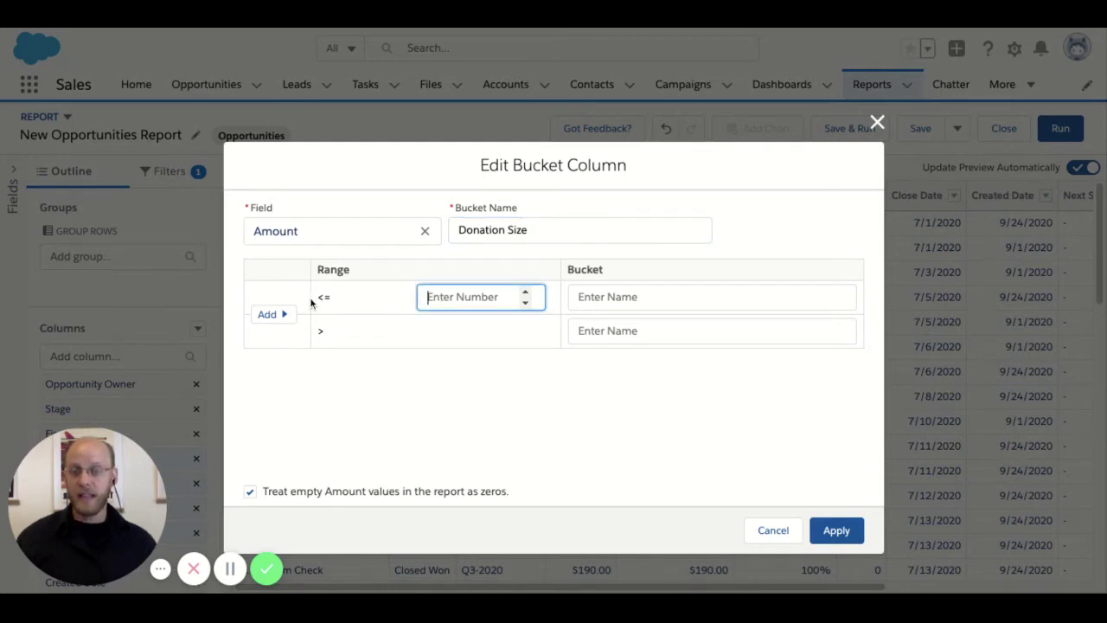
pyautogui.write('1000')
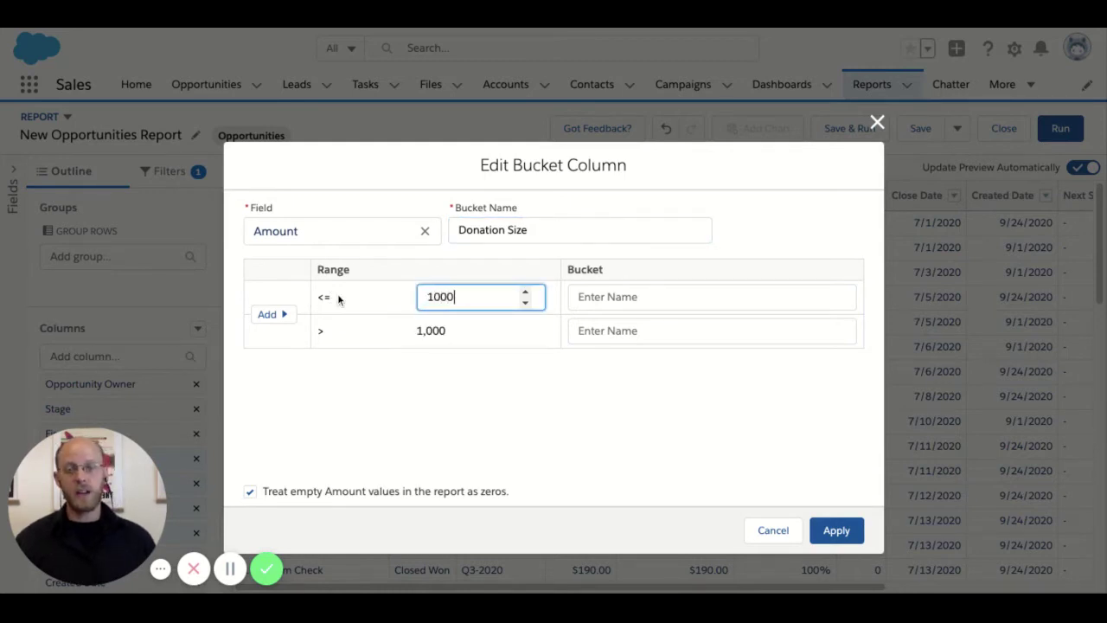
pyautogui.write('00')
pyautogui.click(585, 295)
pyautogui.write('Small Deal')
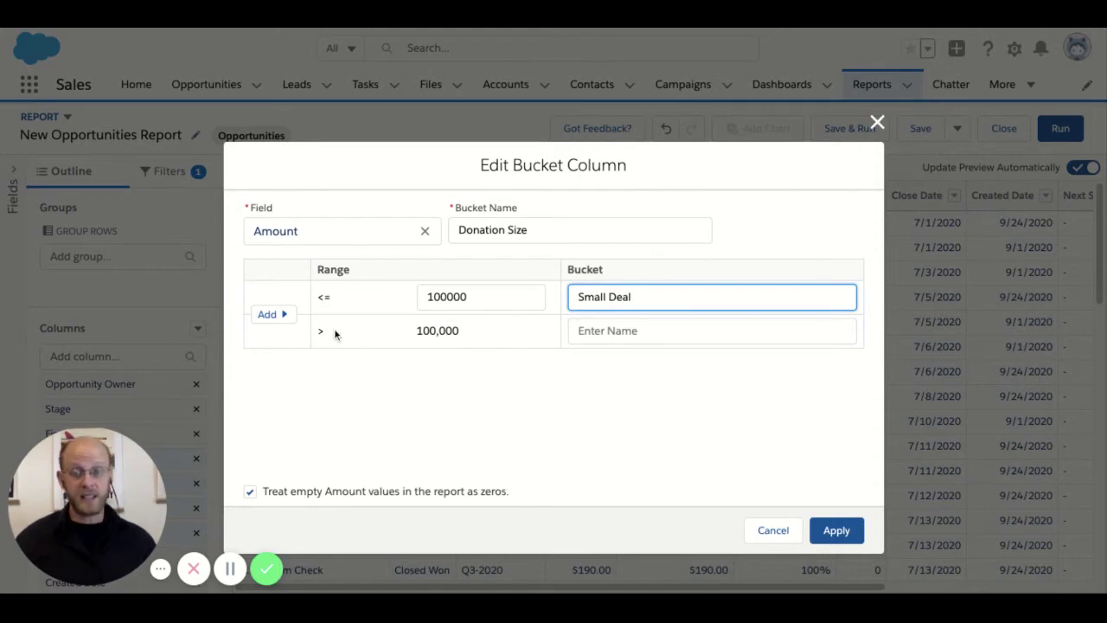
# Step: Add a middle bucket range with an upper limit of 500000 and name it Big Deal
pyautogui.click(279, 317)
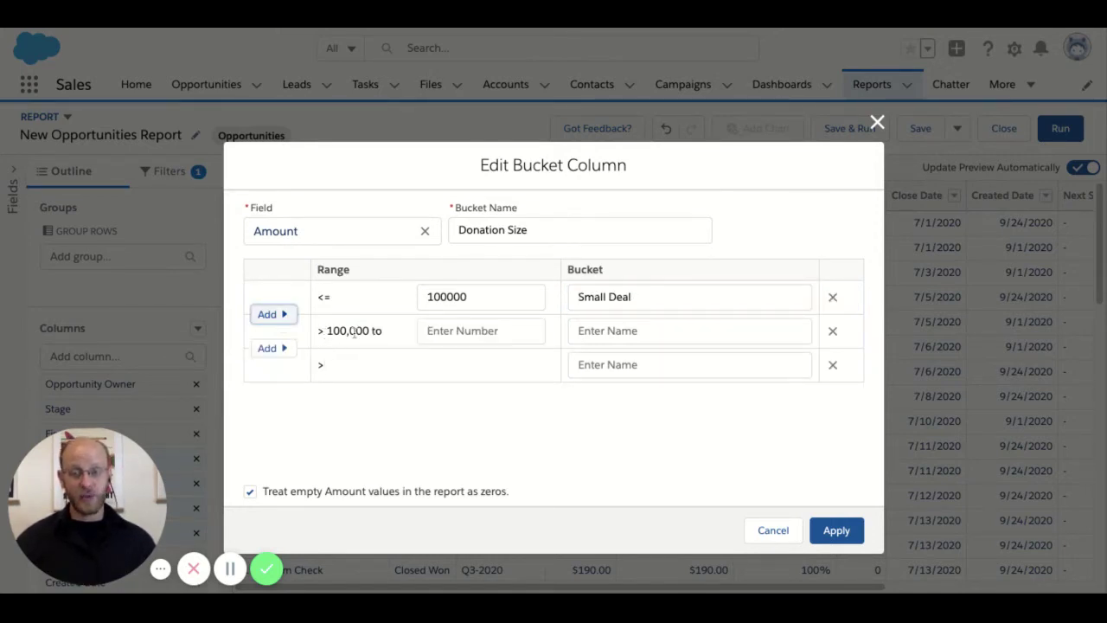
pyautogui.click(443, 326)
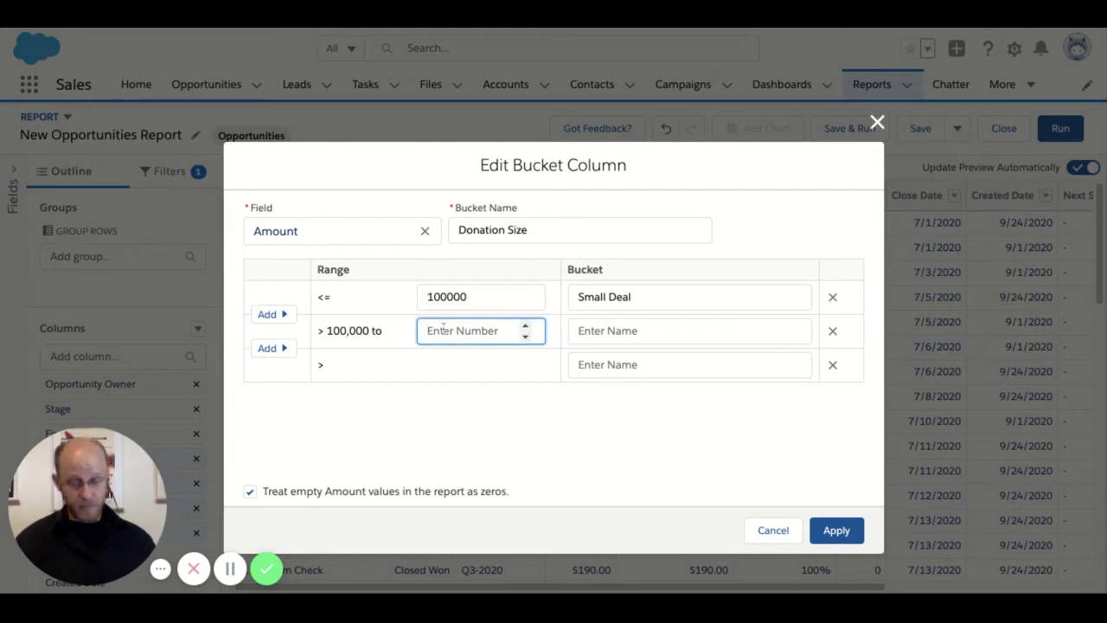
pyautogui.write('500000')
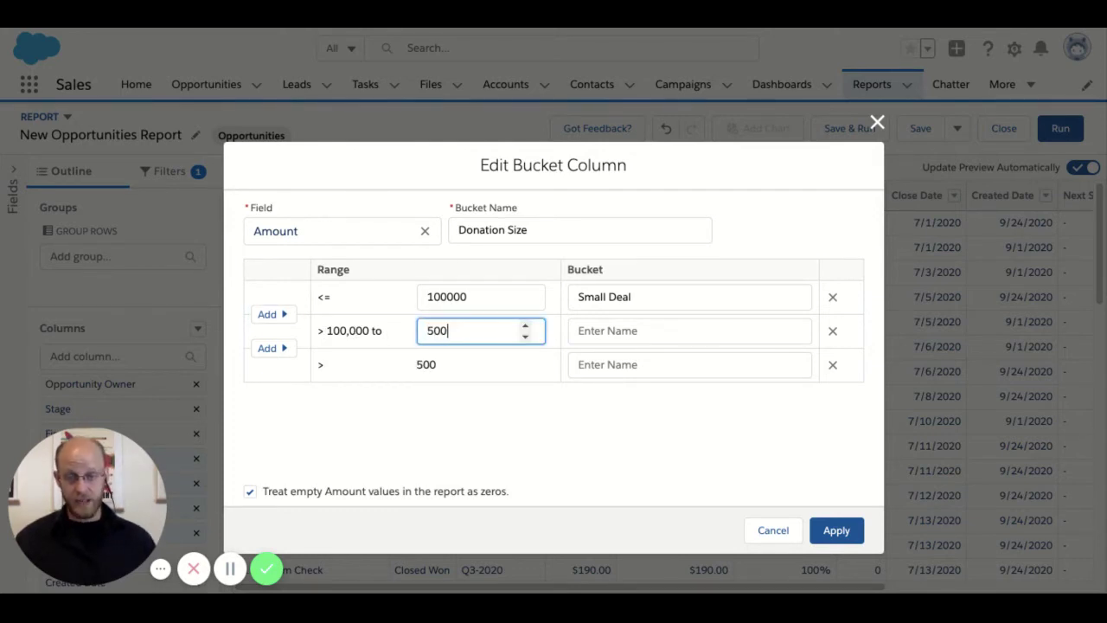
pyautogui.click(623, 333)
pyautogui.write('Big Deal')
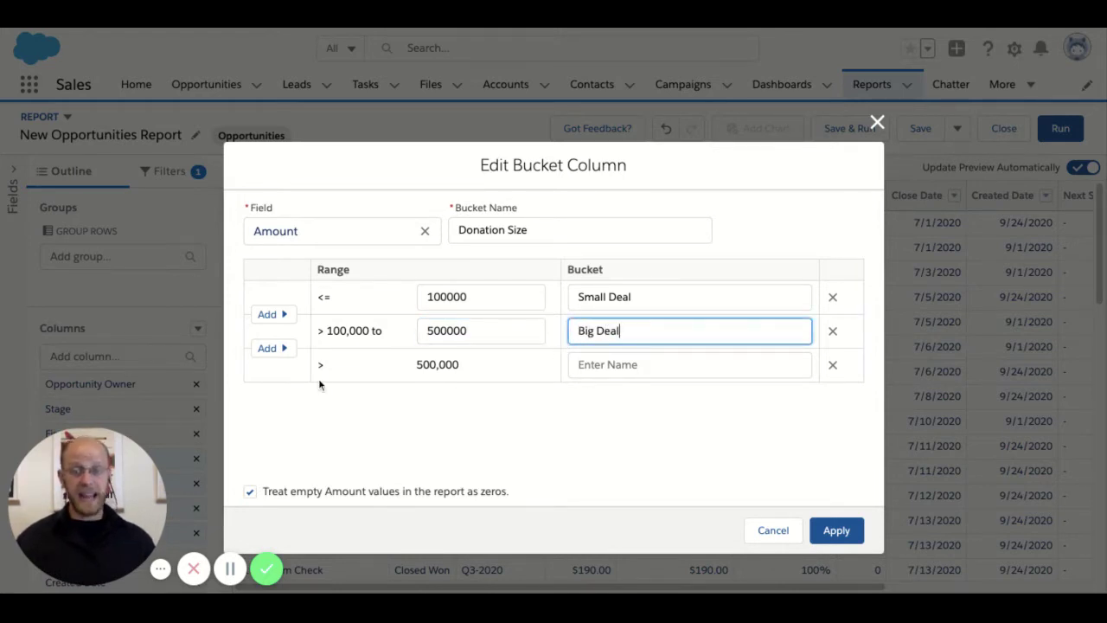
# Step: Name the highest bucket range VIP DEAL and apply the bucket column to the report
pyautogui.click(601, 364)
pyautogui.write('VIP D')
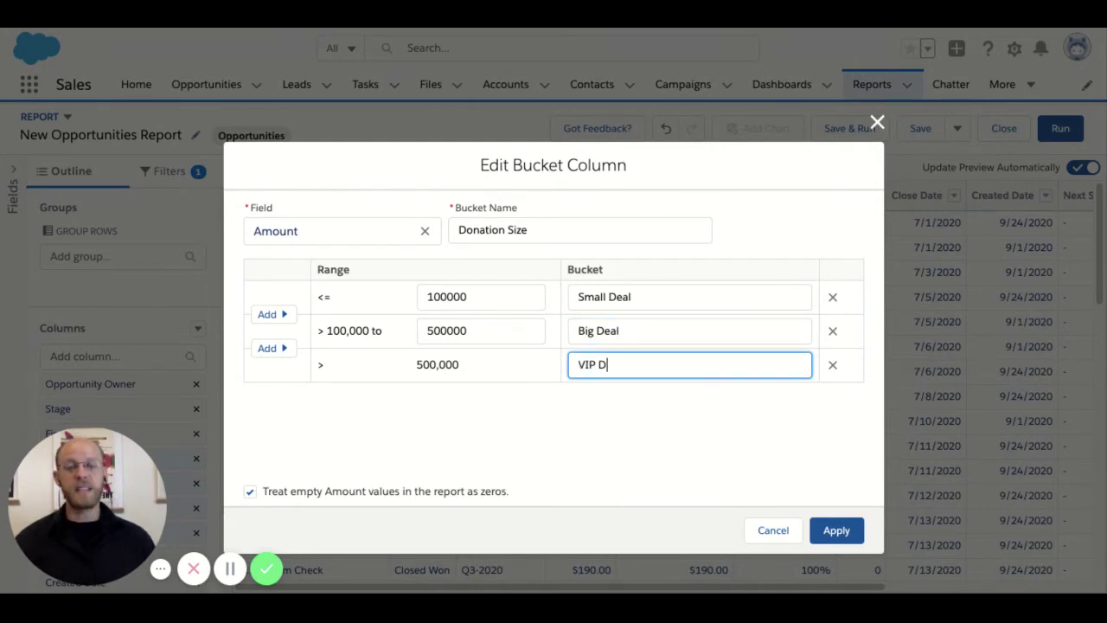
pyautogui.write('EAL')
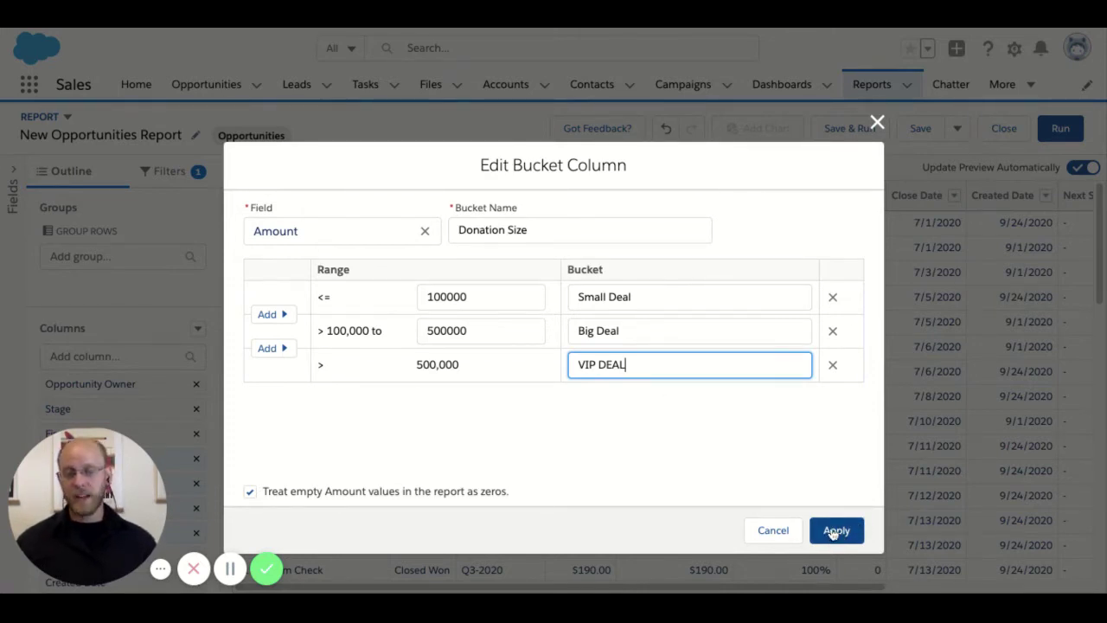
pyautogui.click(832, 532)
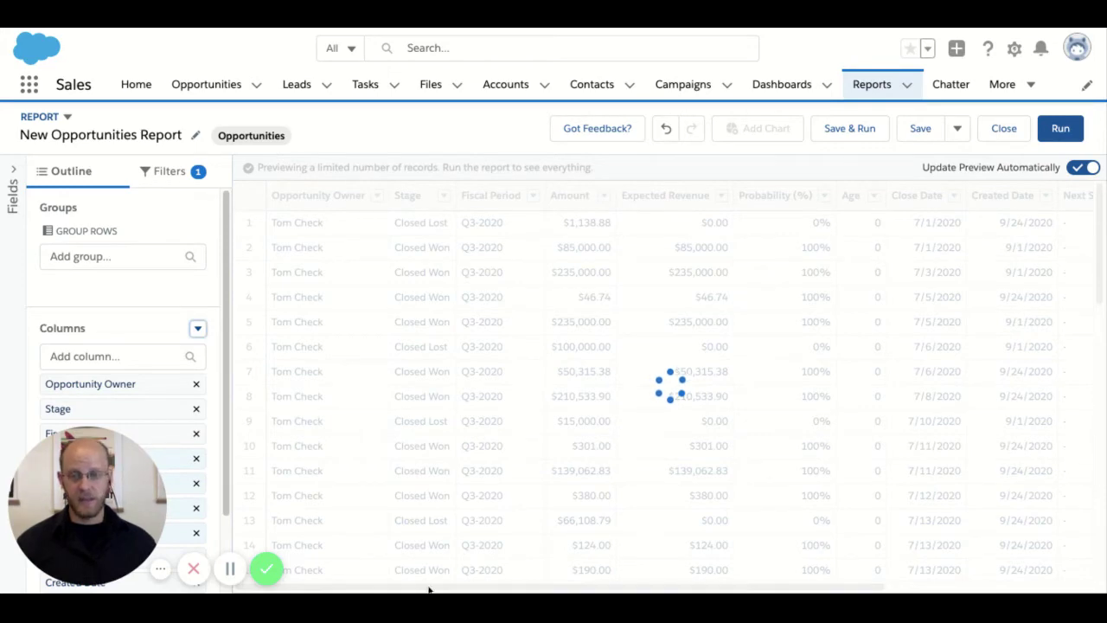
# Step: Group the report rows by the Donation Size bucket field
pyautogui.hscroll(5, 406, 590)
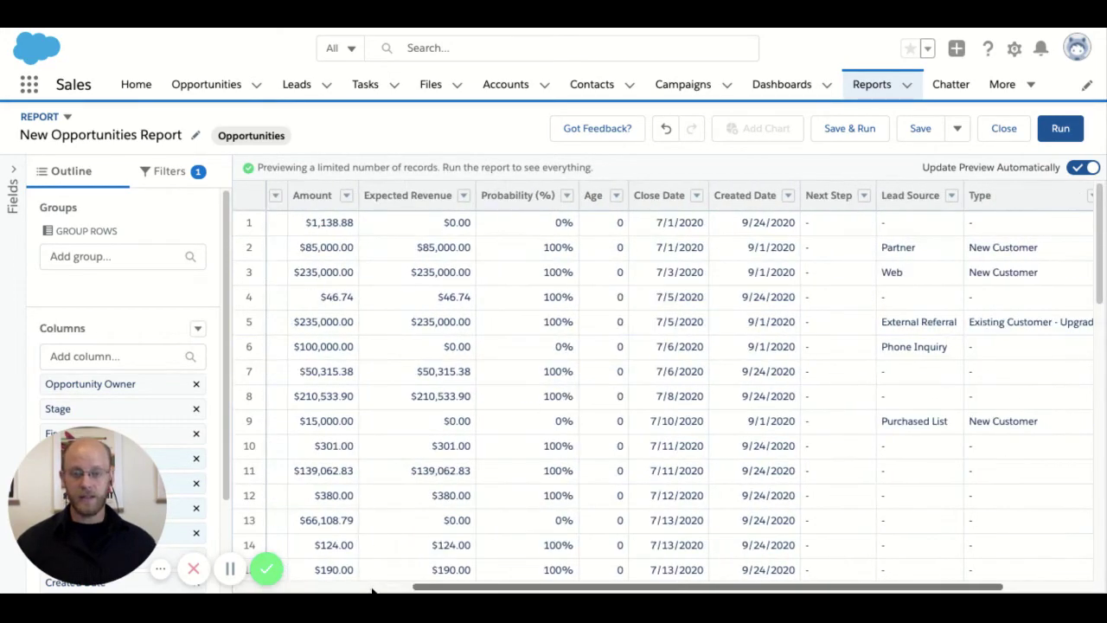
pyautogui.hscroll(3, 372, 590)
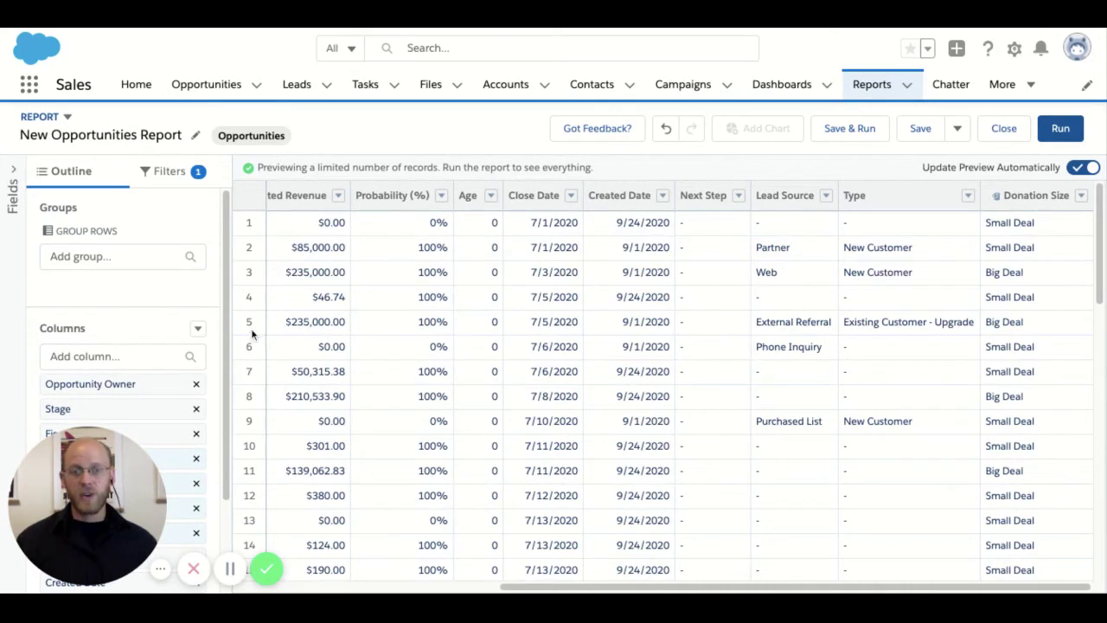
pyautogui.click(79, 256)
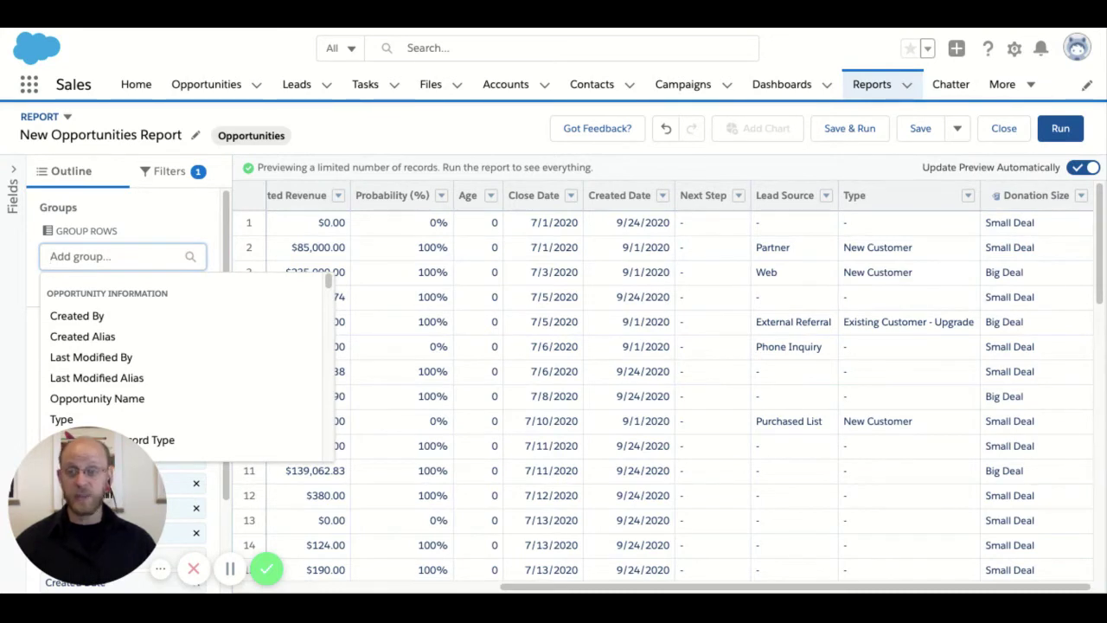
pyautogui.write('Donation')
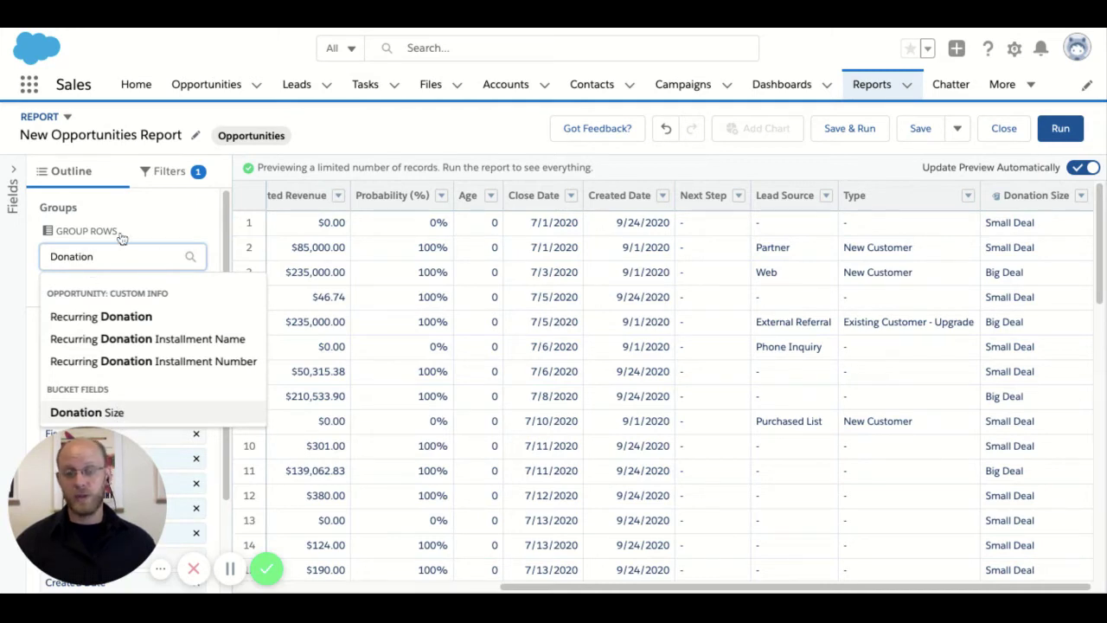
pyautogui.press('Return')
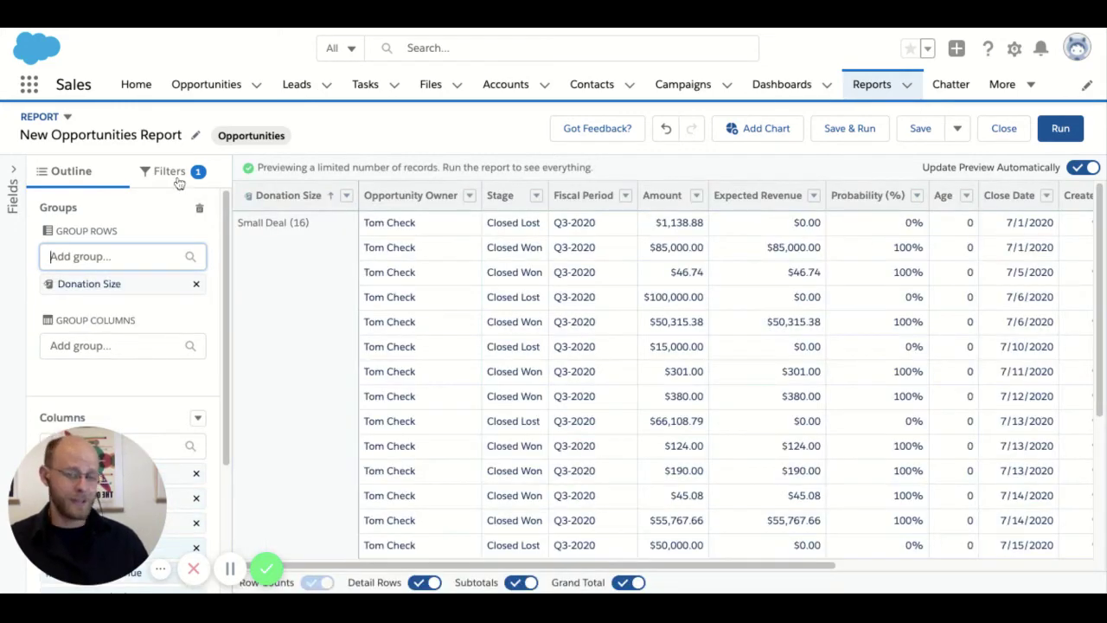
# Step: Set the Close Date filter's range to All Time and apply it
pyautogui.click(174, 177)
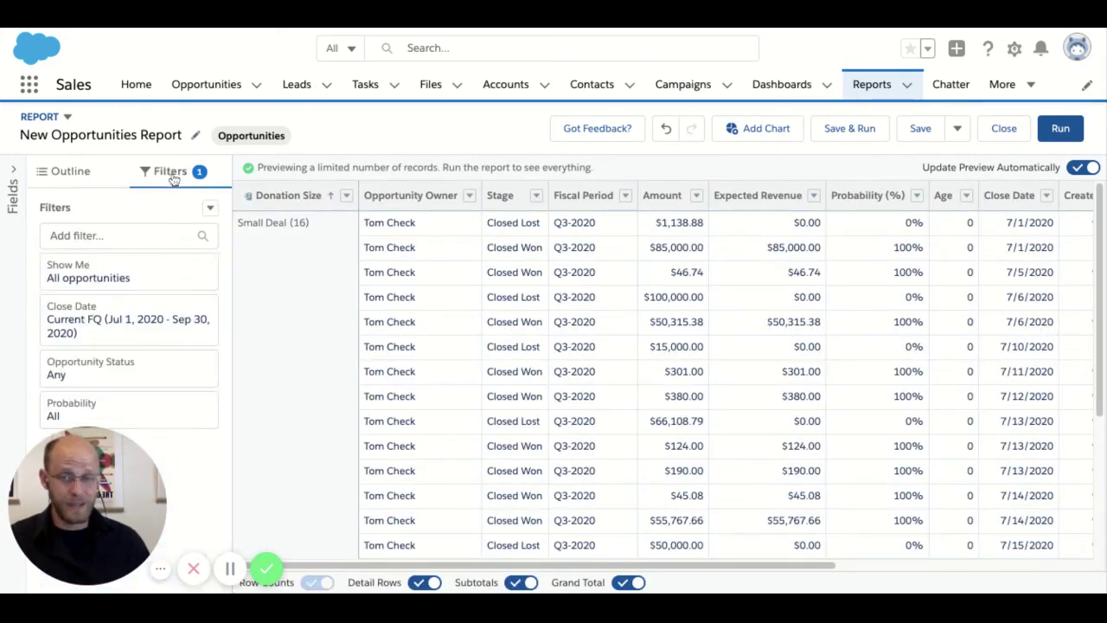
pyautogui.click(130, 321)
pyautogui.click(292, 294)
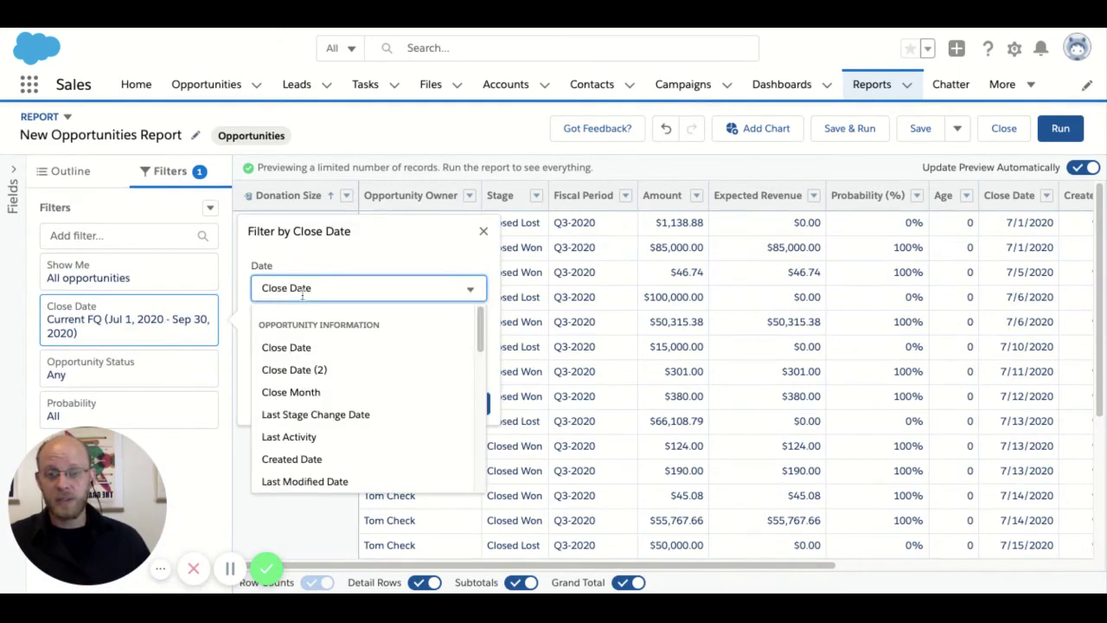
pyautogui.click(324, 279)
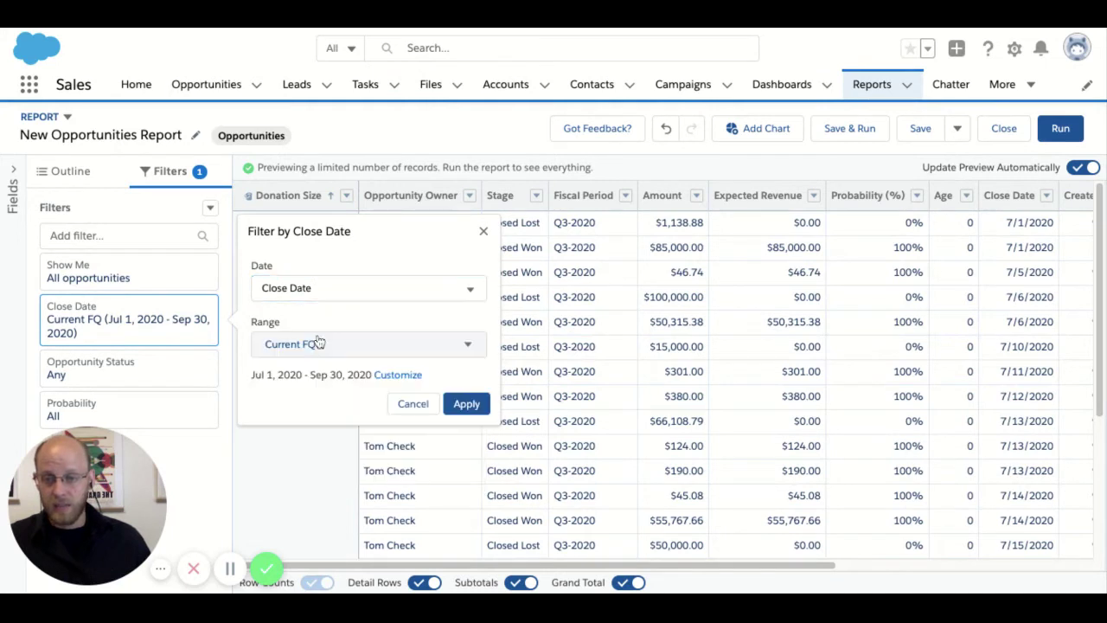
pyautogui.click(288, 347)
pyautogui.click(294, 378)
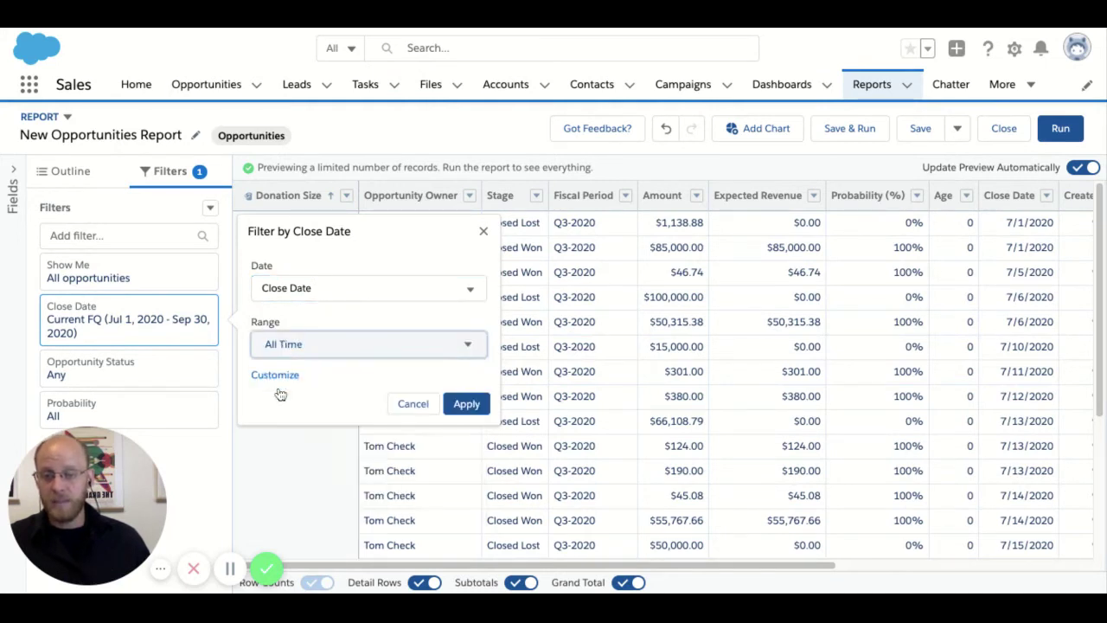
pyautogui.click(466, 404)
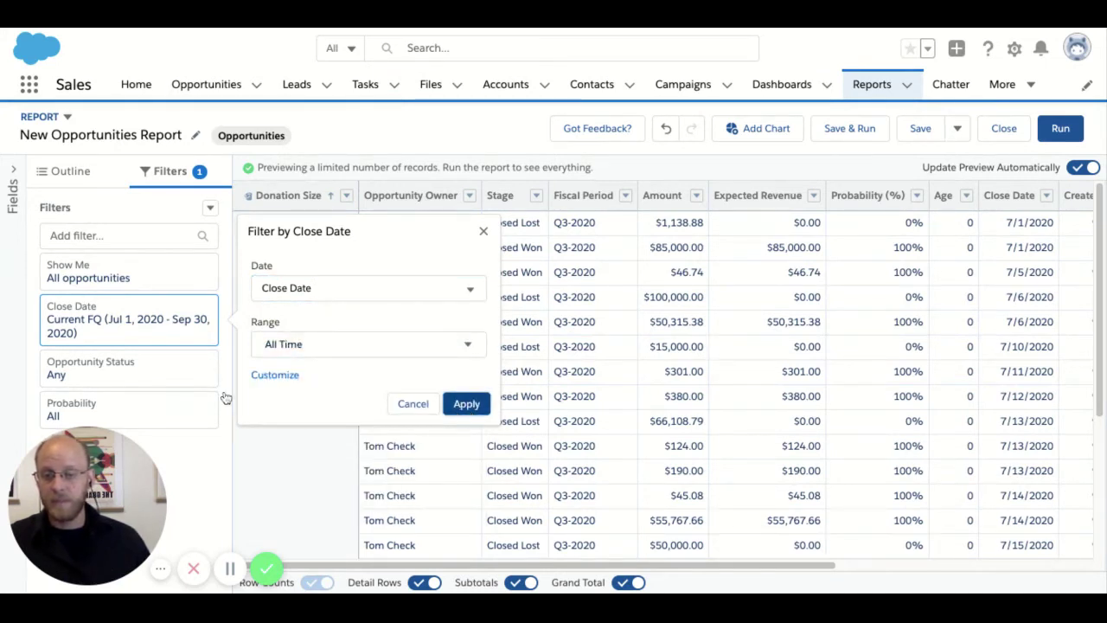
# Step: Set the Opportunity Status filter to Open and apply it
pyautogui.click(174, 386)
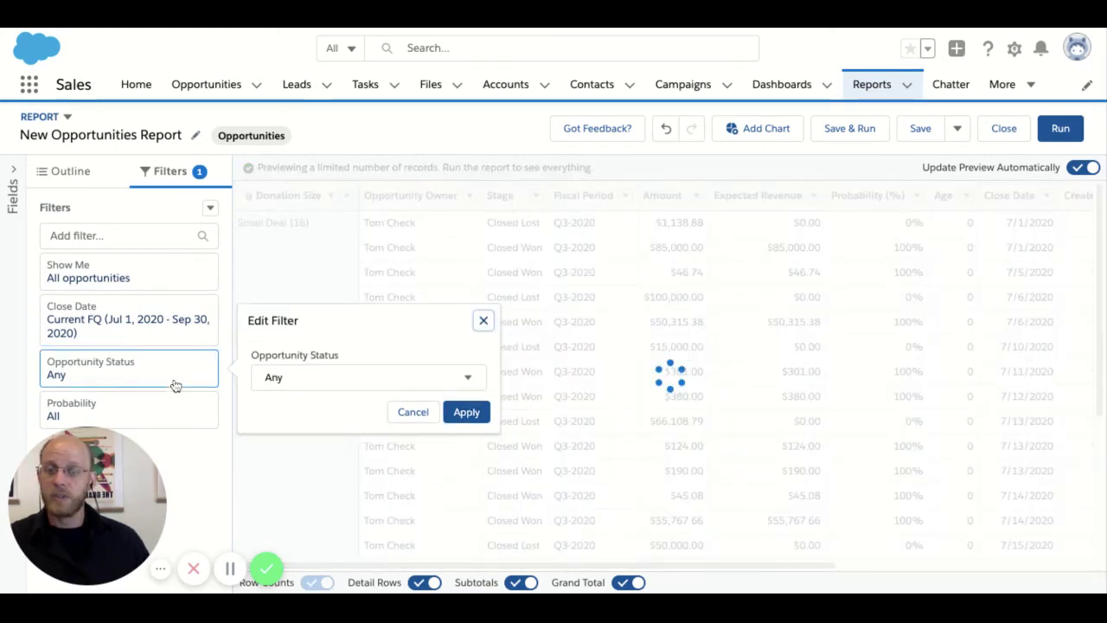
pyautogui.click(286, 378)
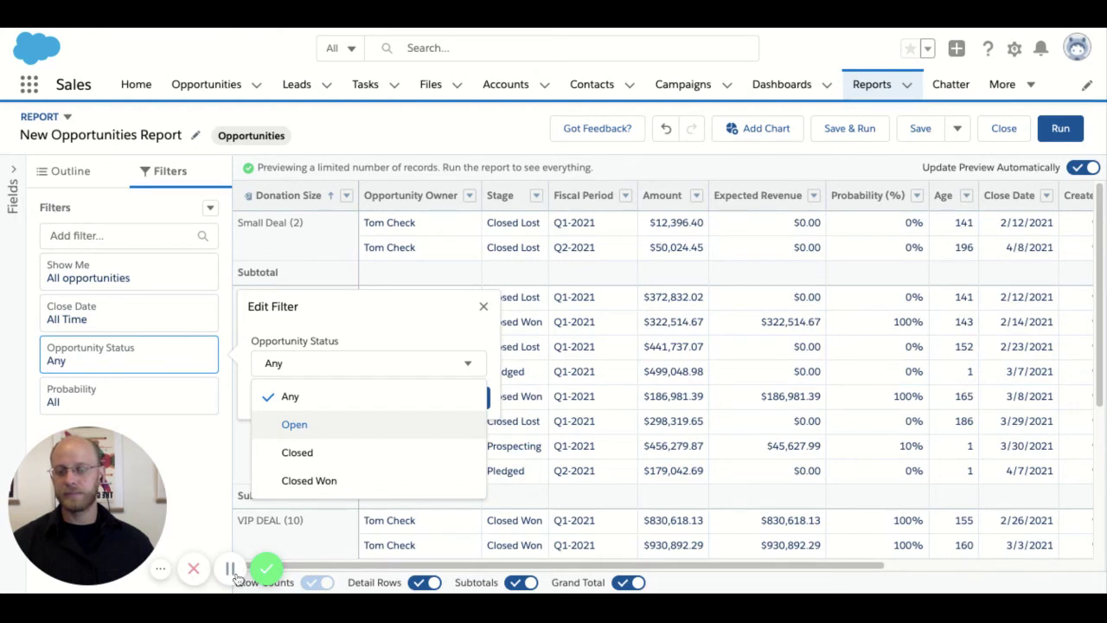
pyautogui.press('Return')
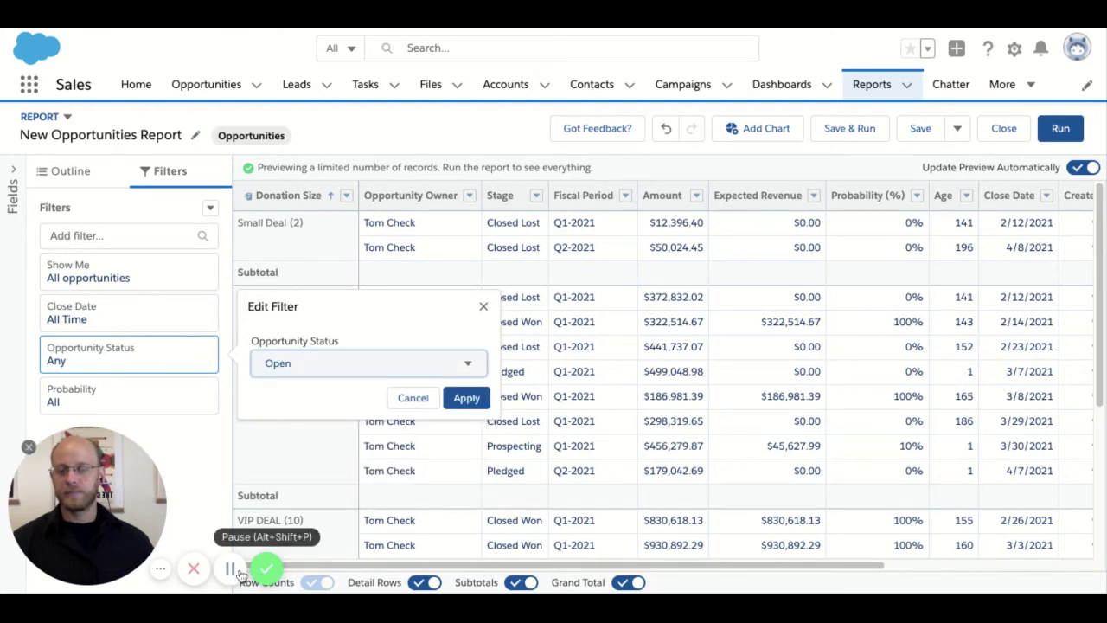
pyautogui.click(472, 402)
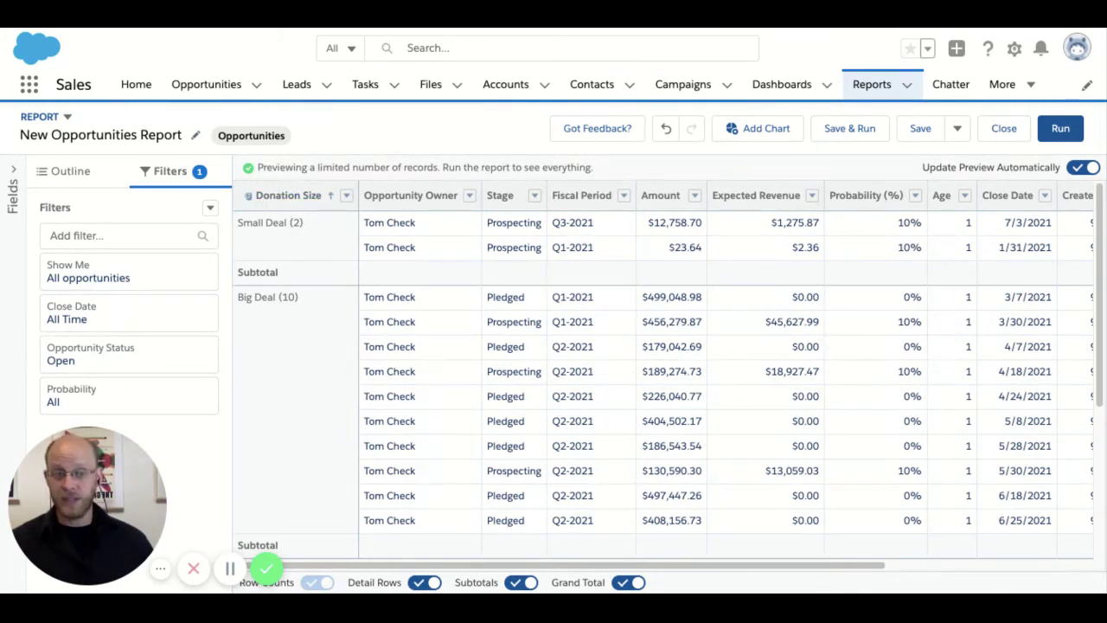
# Step: Run the opportunities report and hide its detail rows to leave only the Donation Size summary
pyautogui.click(1058, 129)
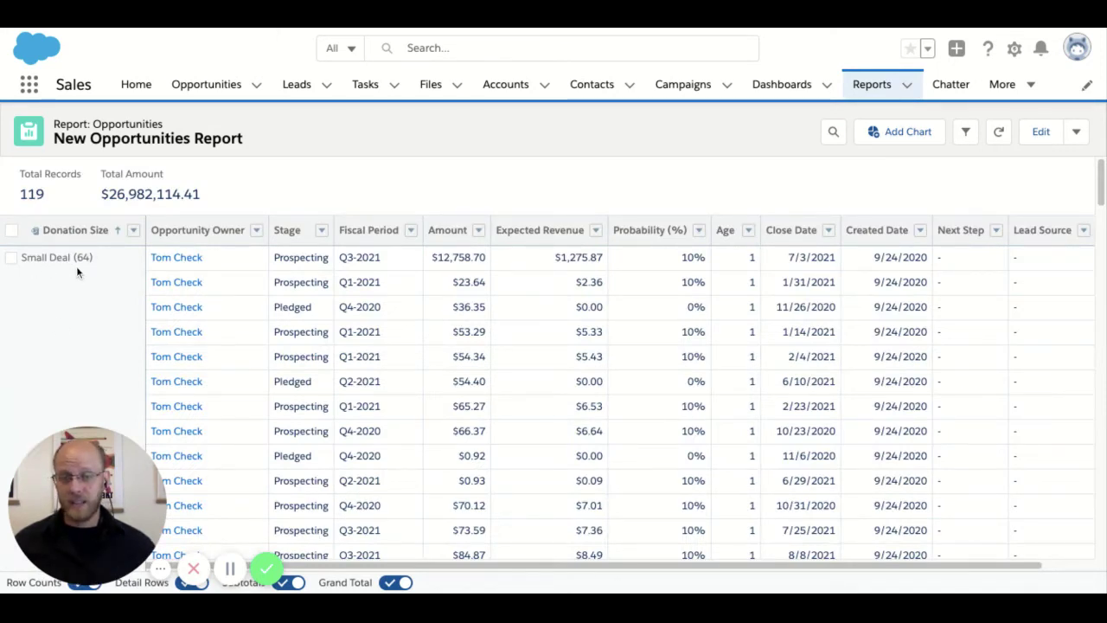
pyautogui.click(199, 586)
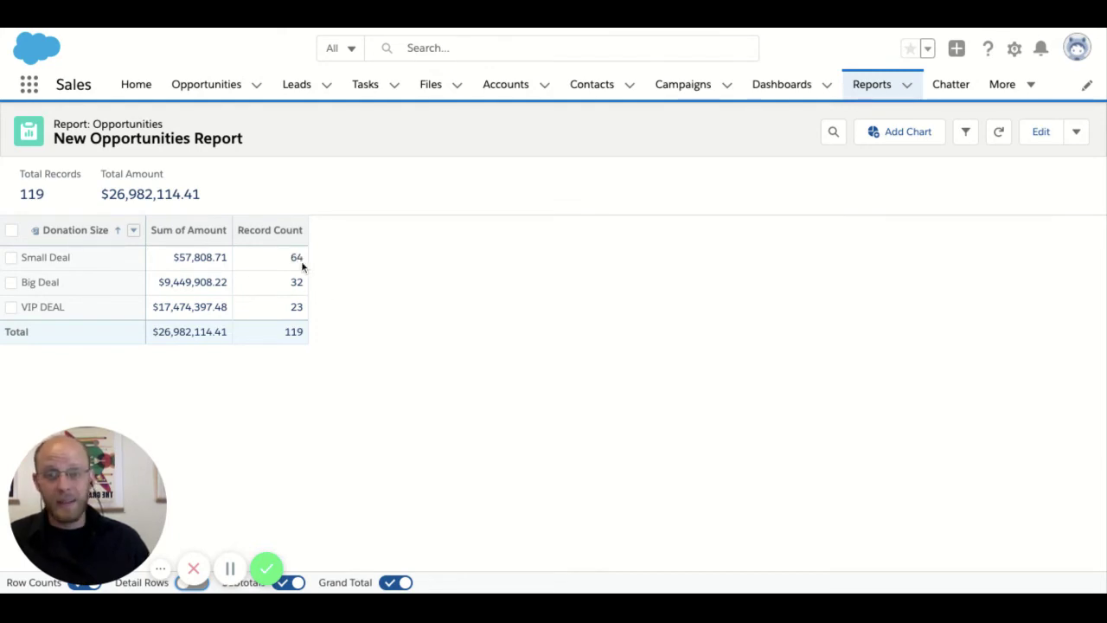
# Step: Review the summed amount and record count of the Small Deal, Big Deal and VIP DEAL groups in the report
pyautogui.click(172, 262)
pyautogui.hotkey('shift', 'Right')
pyautogui.hotkey('shift', 'Right')
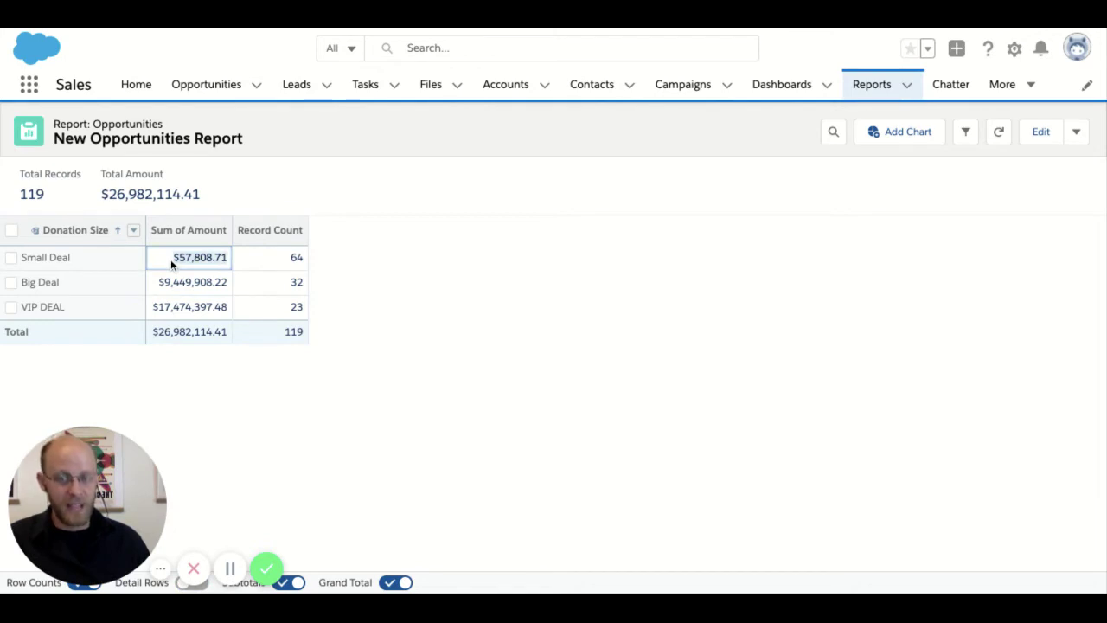
pyautogui.click(290, 284)
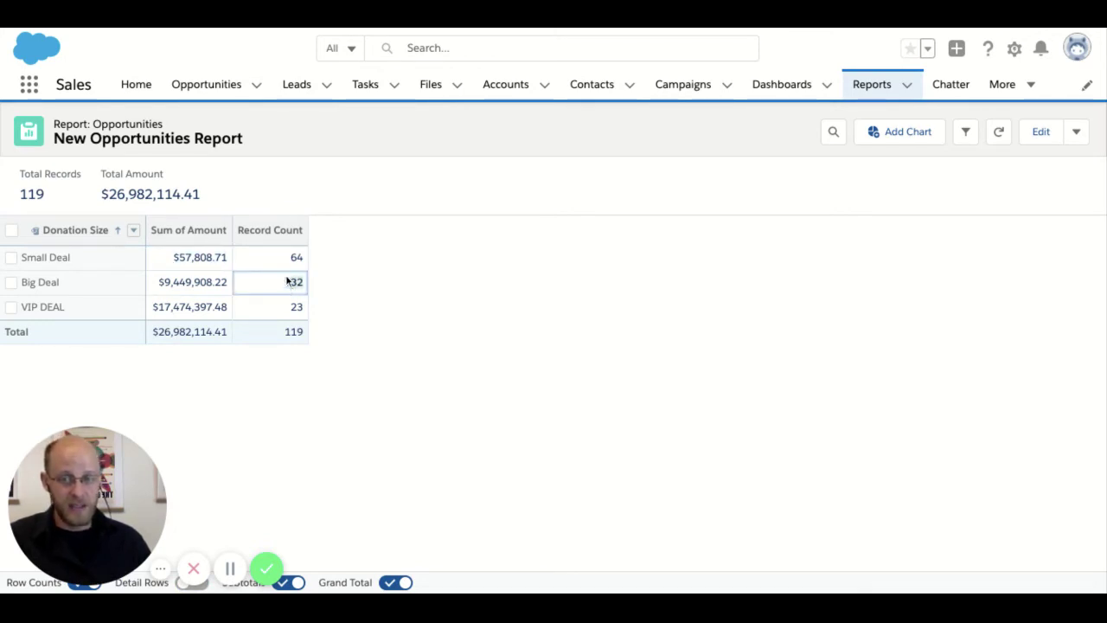
pyautogui.click(156, 282)
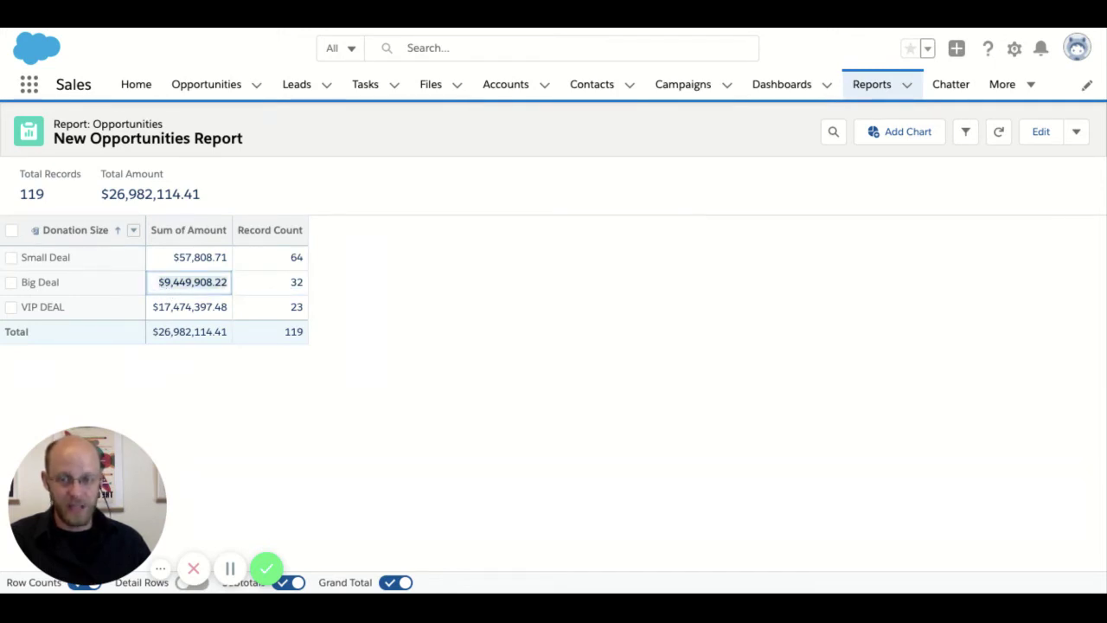
pyautogui.click(293, 308)
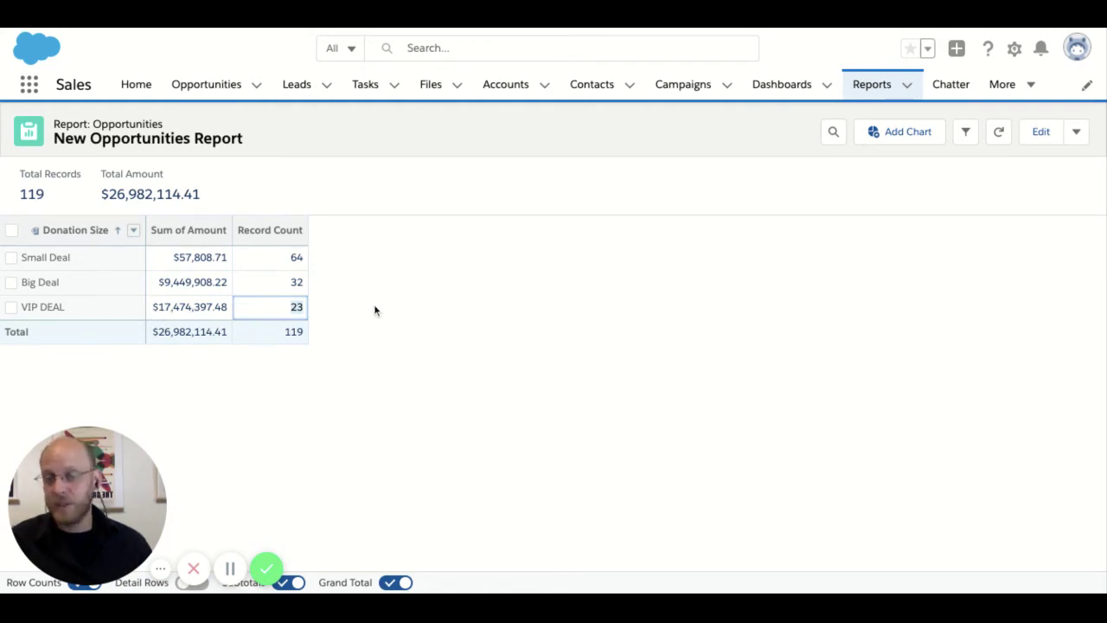
pyautogui.click(455, 289)
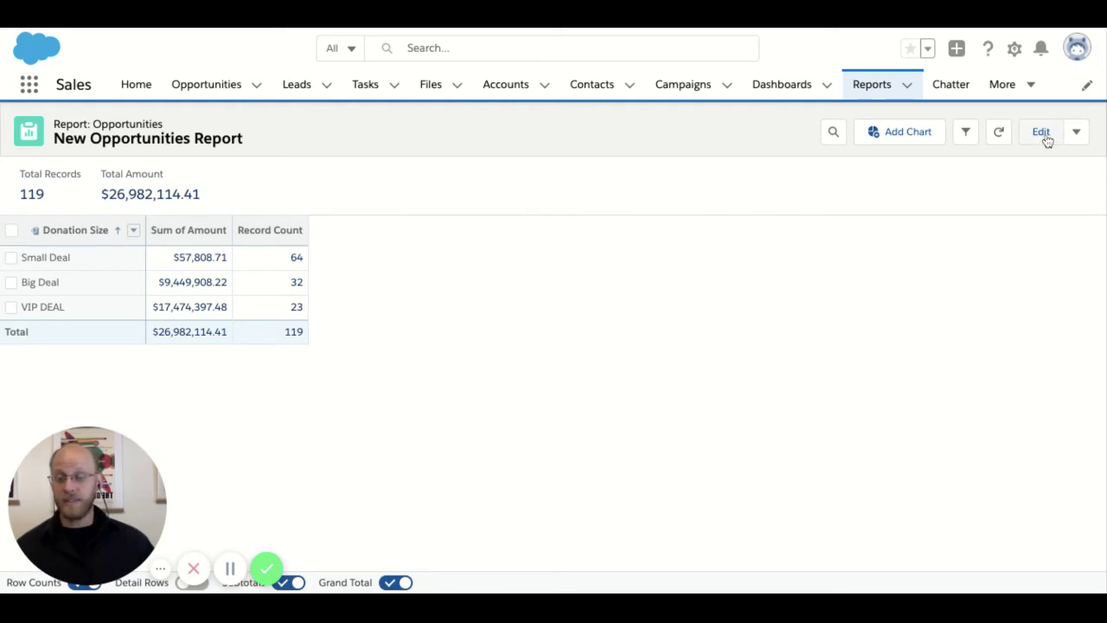
# Step: Reopen the report for editing and add a filter on the Donation Size bucket field
pyautogui.click(230, 571)
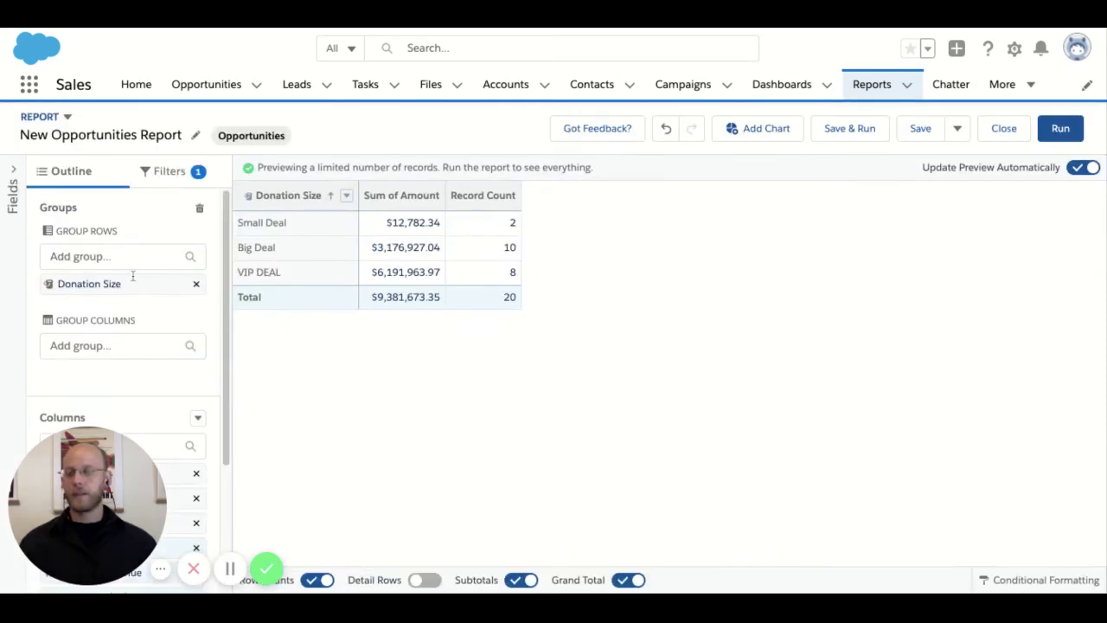
pyautogui.click(178, 173)
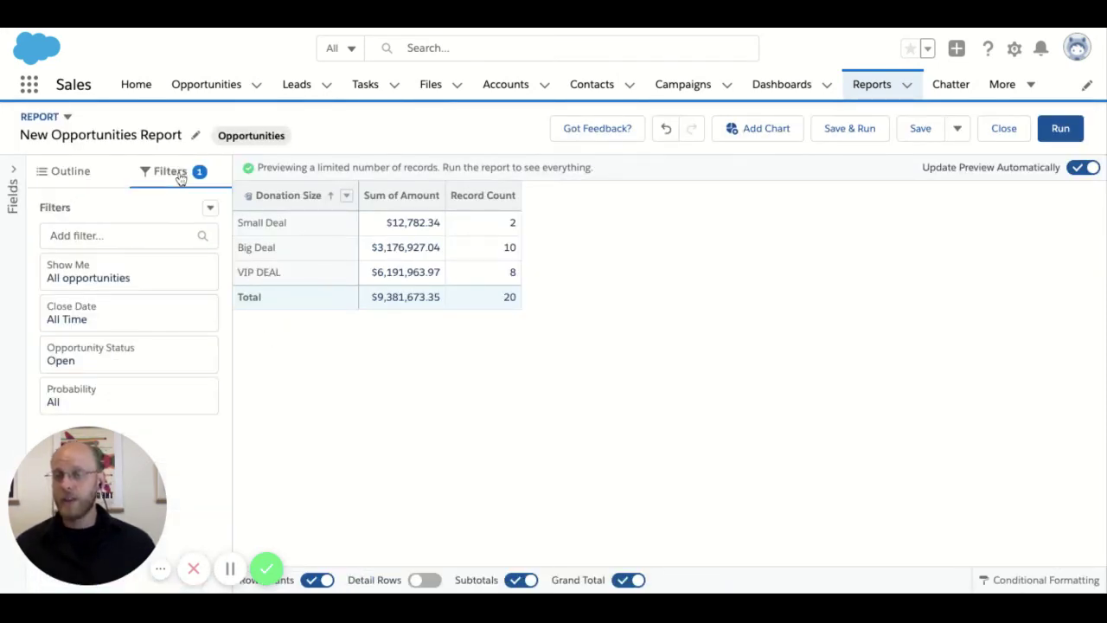
pyautogui.click(92, 235)
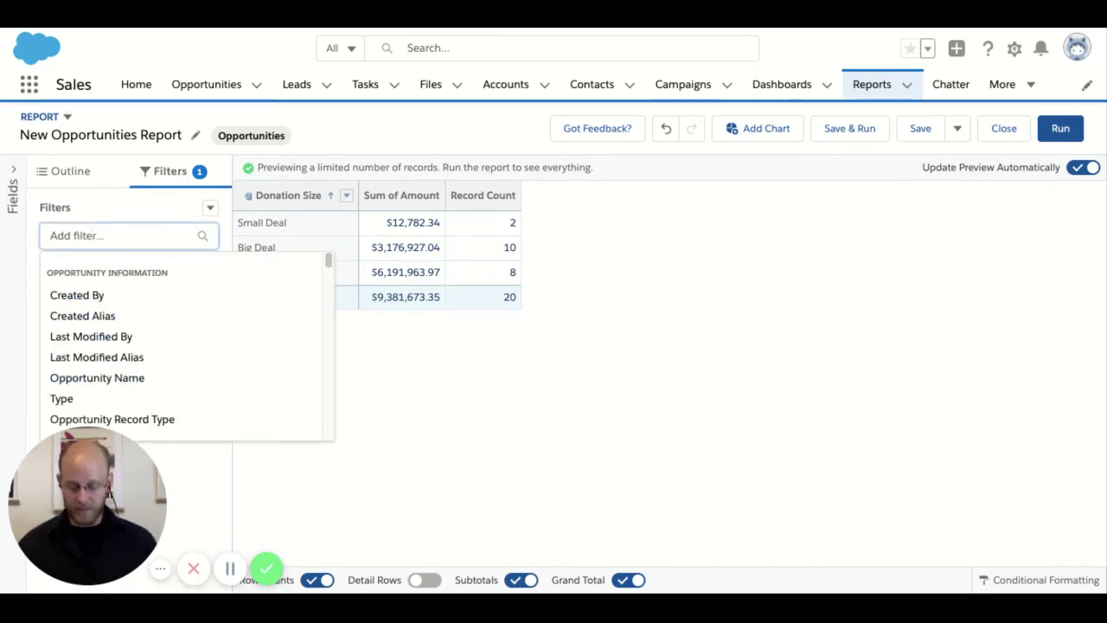
pyautogui.write('tri')
pyautogui.press('BackSpace')
pyautogui.press('BackSpace')
pyautogui.press('BackSpace')
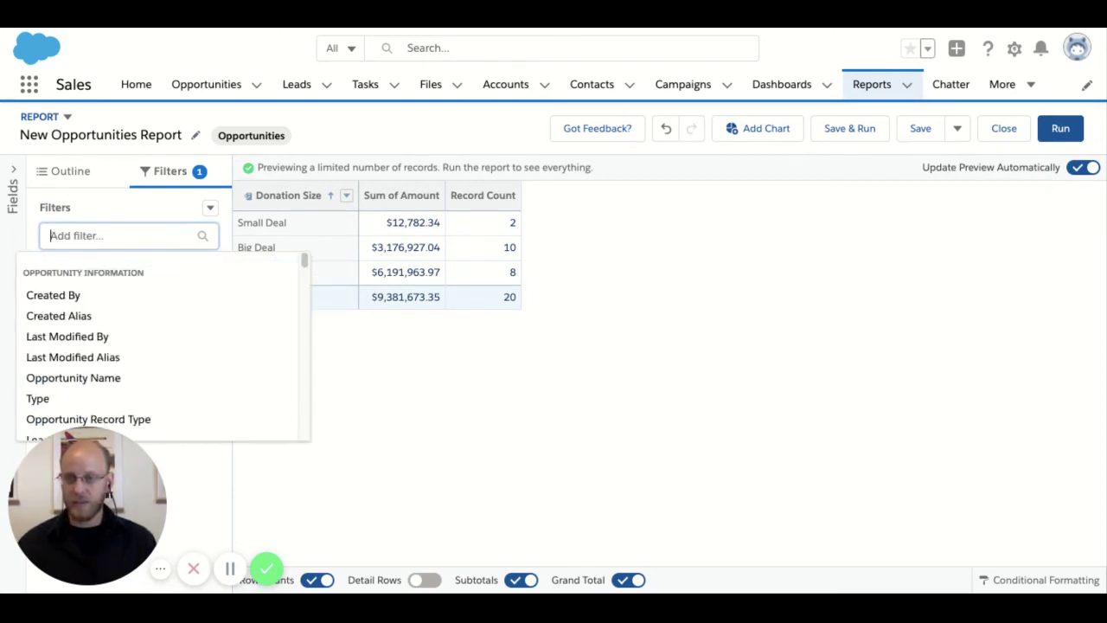
pyautogui.write('donation siz')
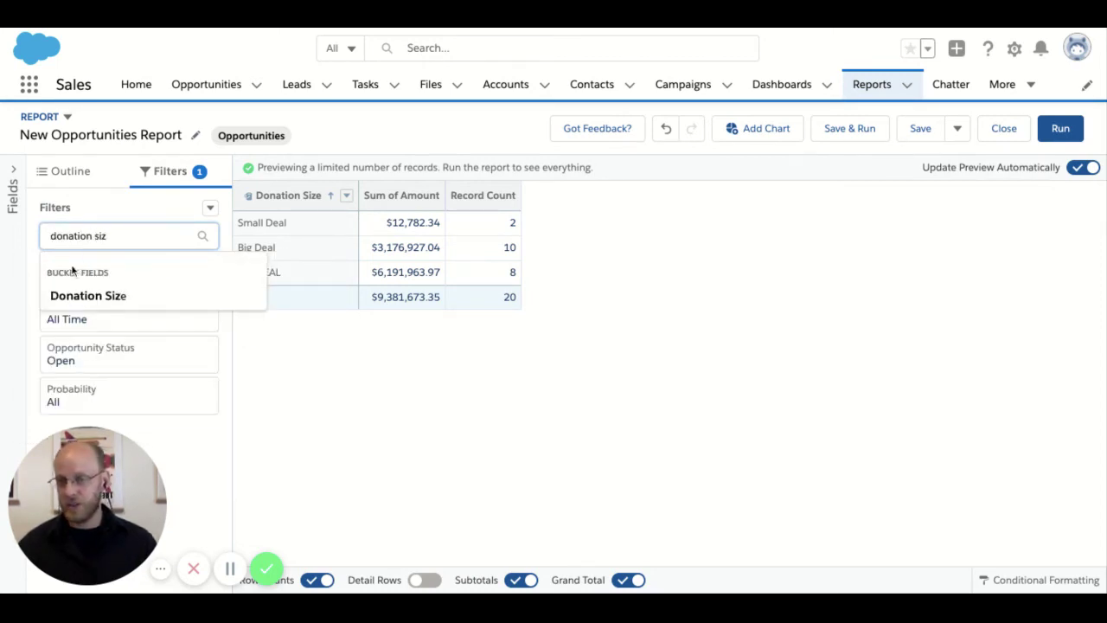
pyautogui.click(121, 296)
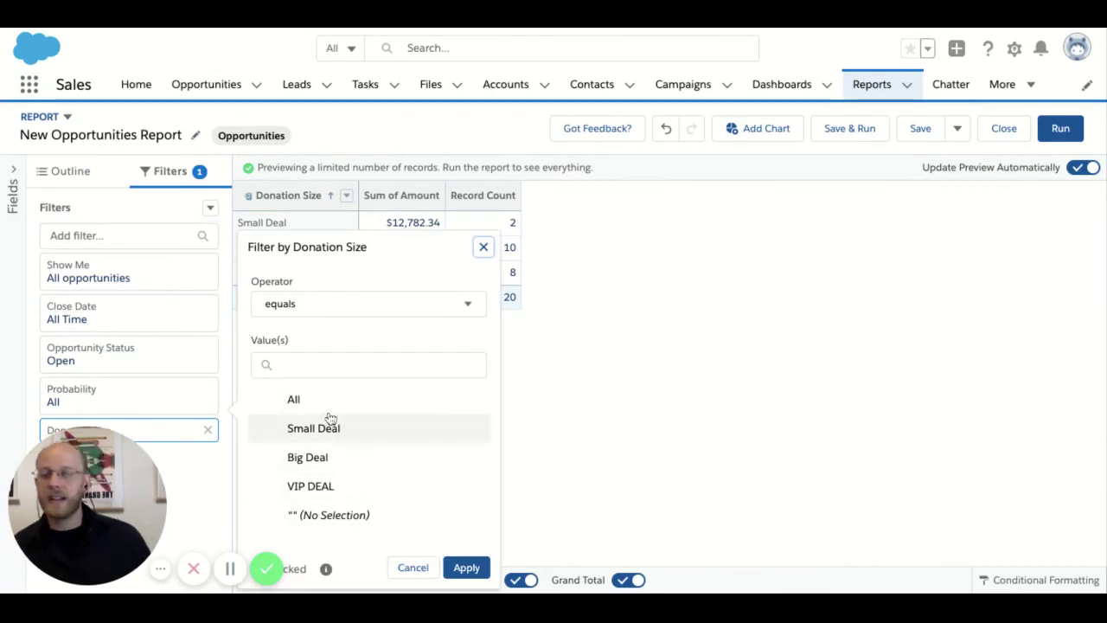
# Step: Set the Donation Size filter to equal VIP DEAL and Big Deal, and apply it
pyautogui.click(329, 490)
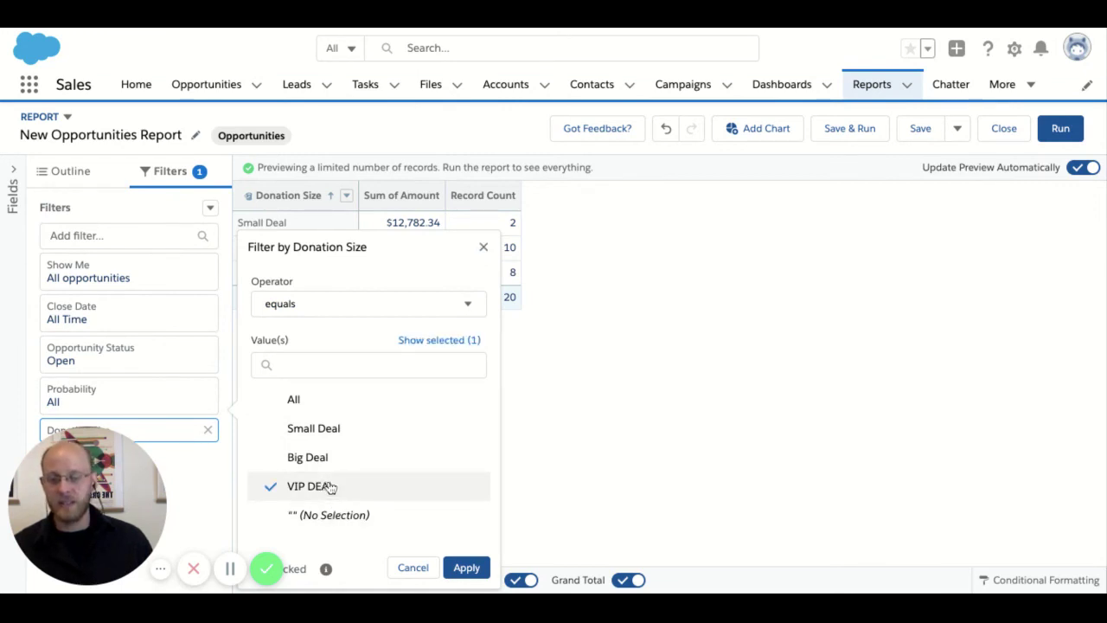
pyautogui.click(314, 460)
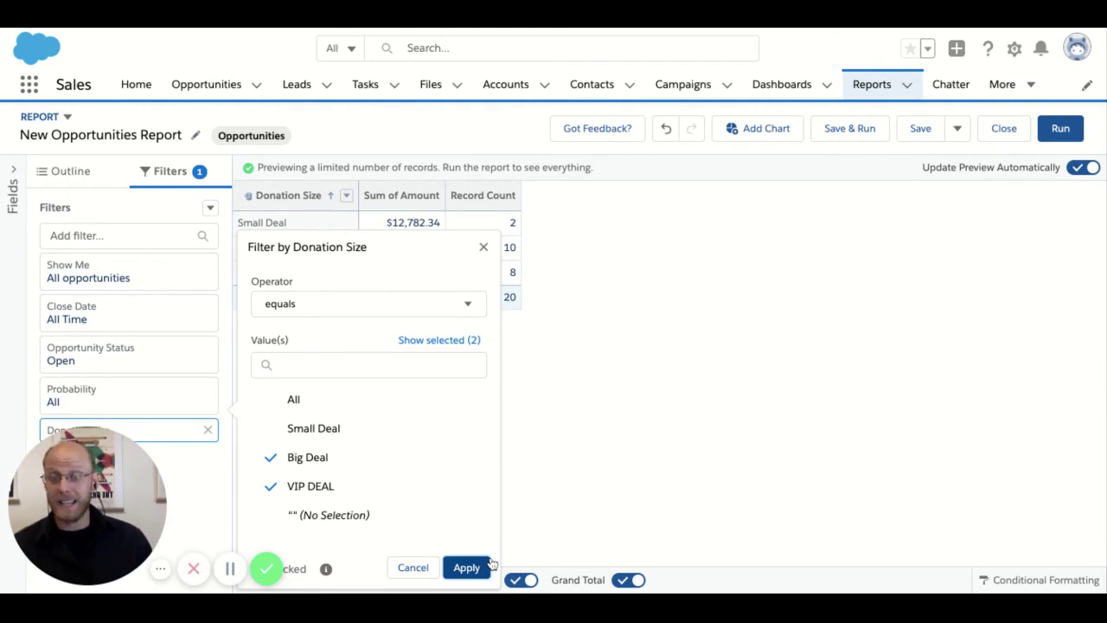
pyautogui.click(446, 560)
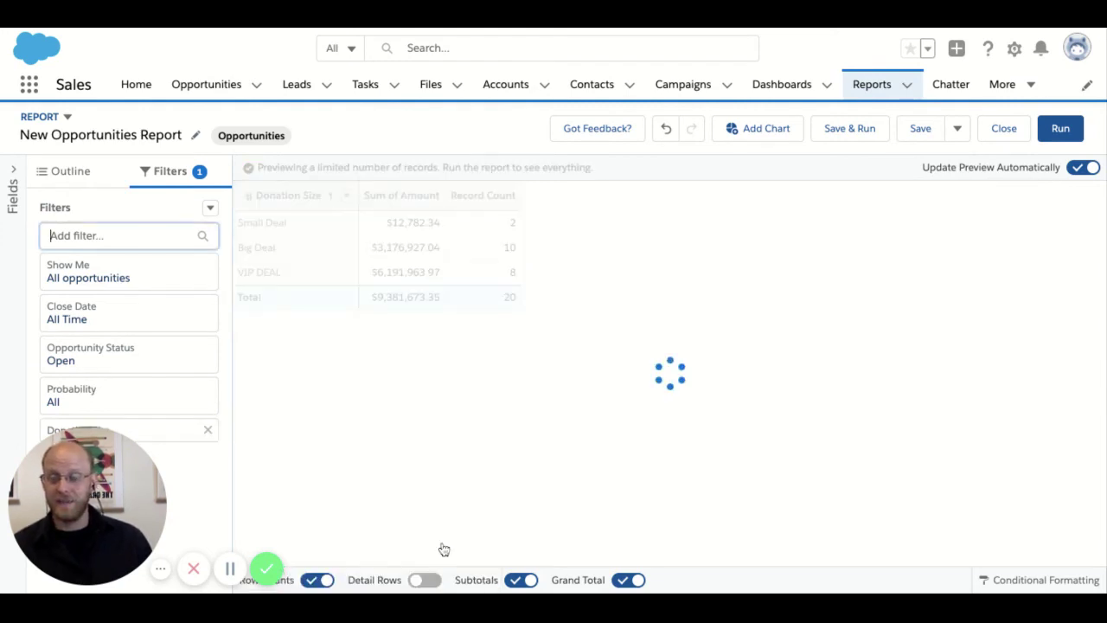
# Step: Add Stage as a second row grouping under Donation Size and run the report
pyautogui.click(78, 176)
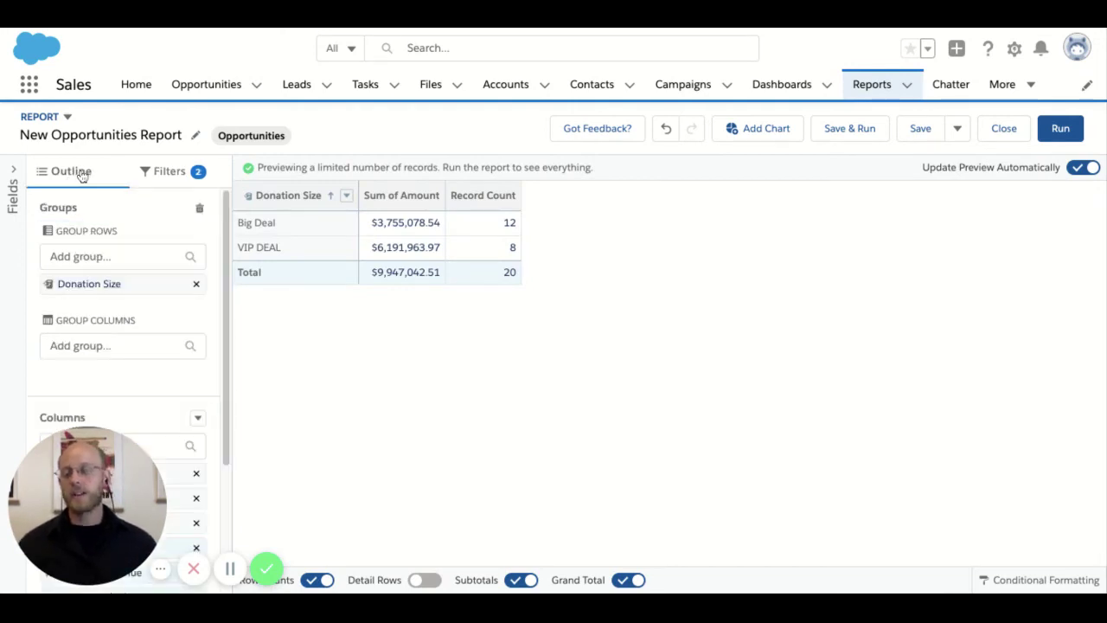
pyautogui.click(121, 256)
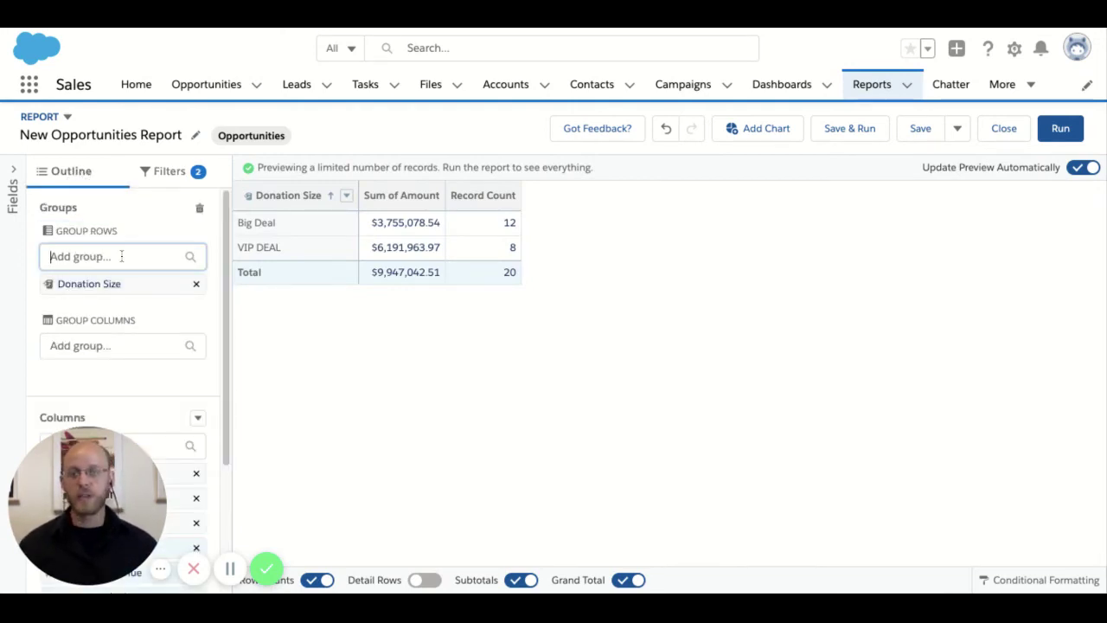
pyautogui.write('stage')
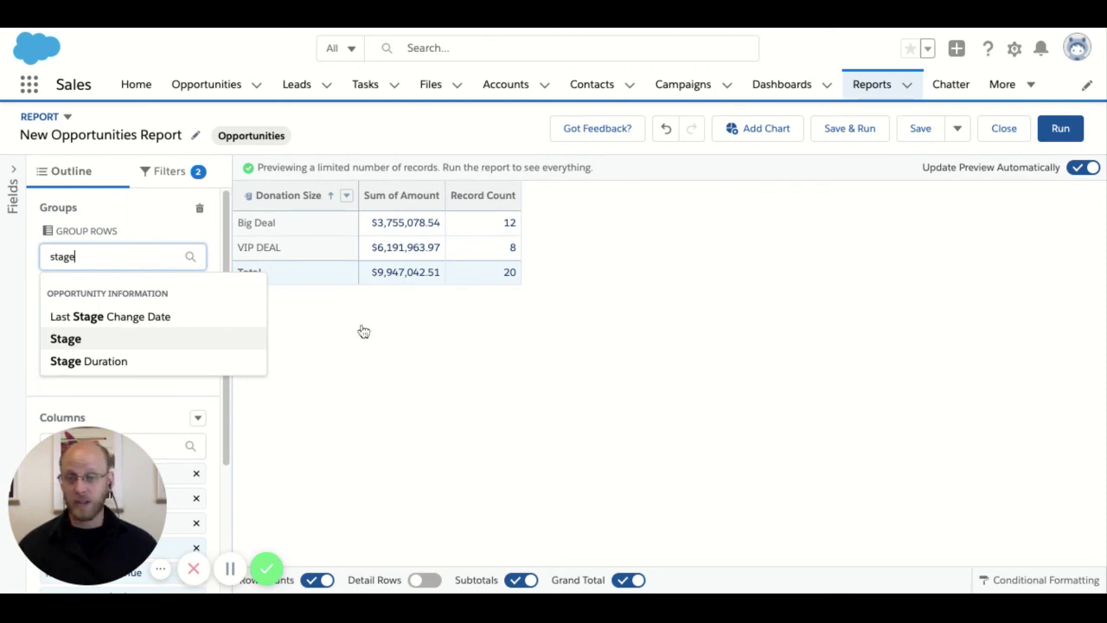
pyautogui.press('Return')
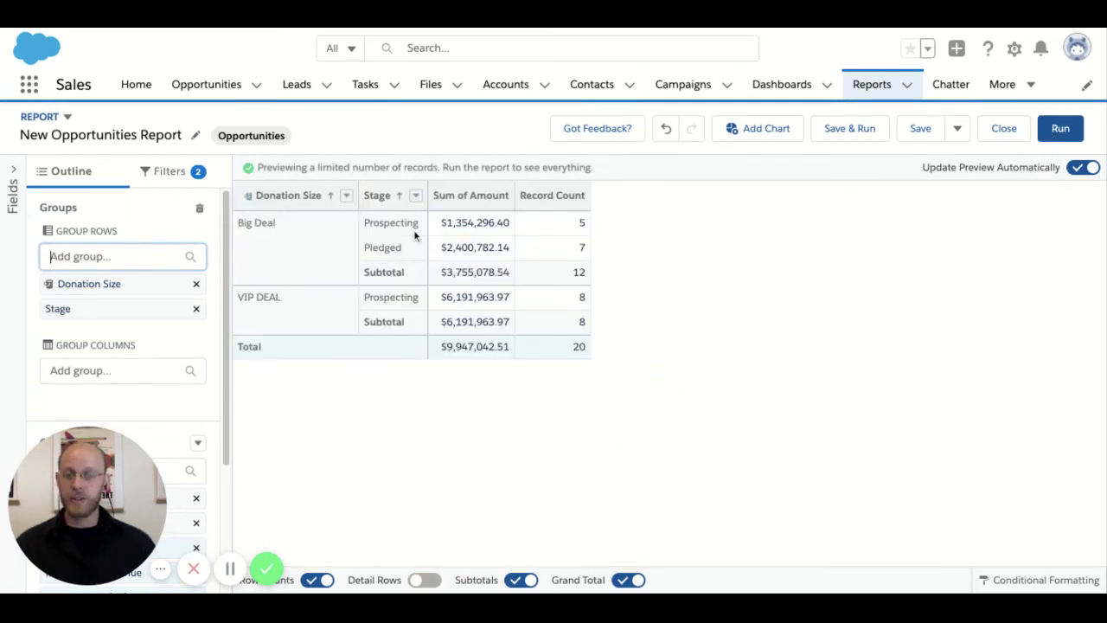
pyautogui.click(1065, 136)
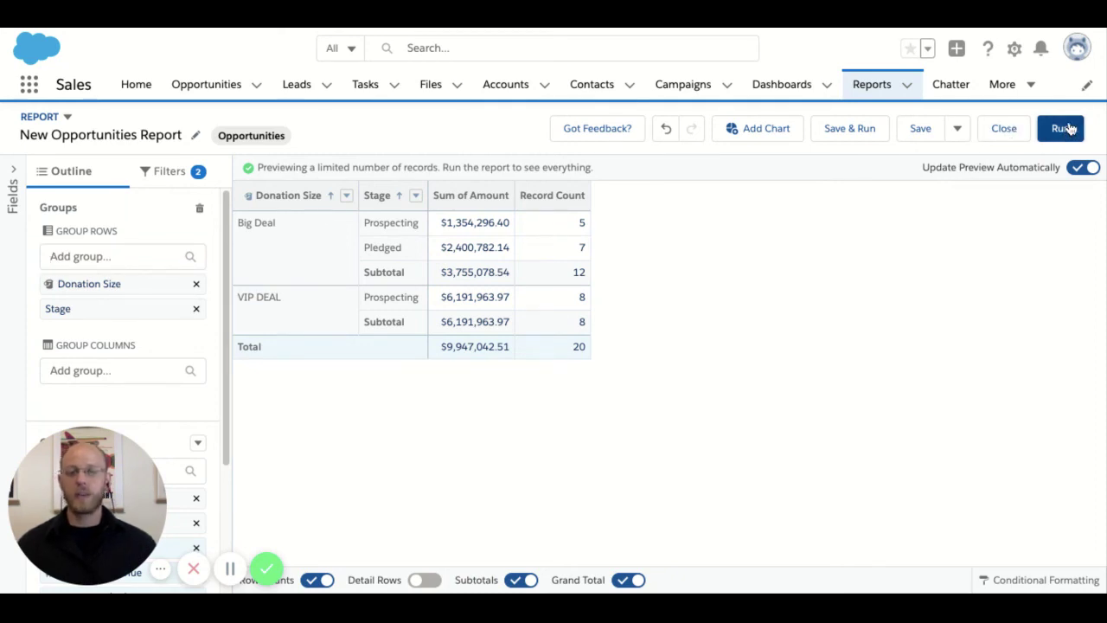